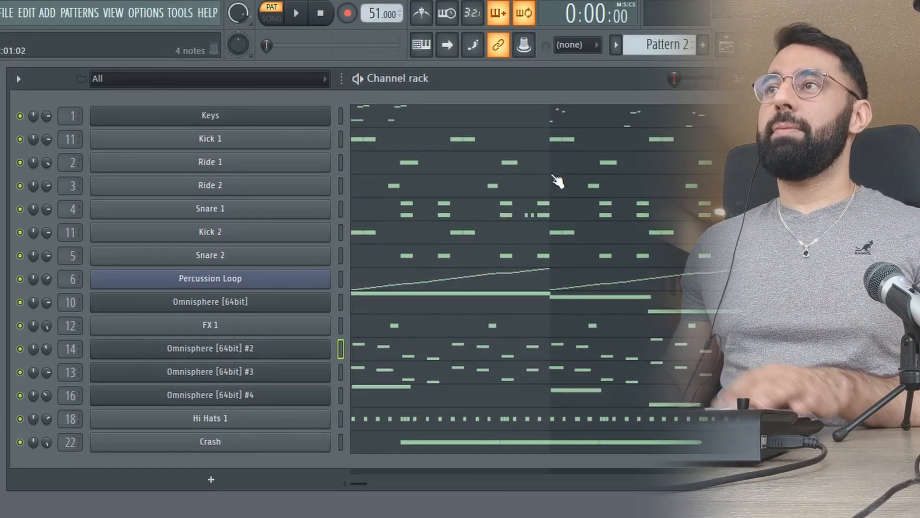
- Switch between Pattern 1 and Pattern 2 to compare their channel contents, returning to Pattern 1
scroll(681, 48, "down", 1)
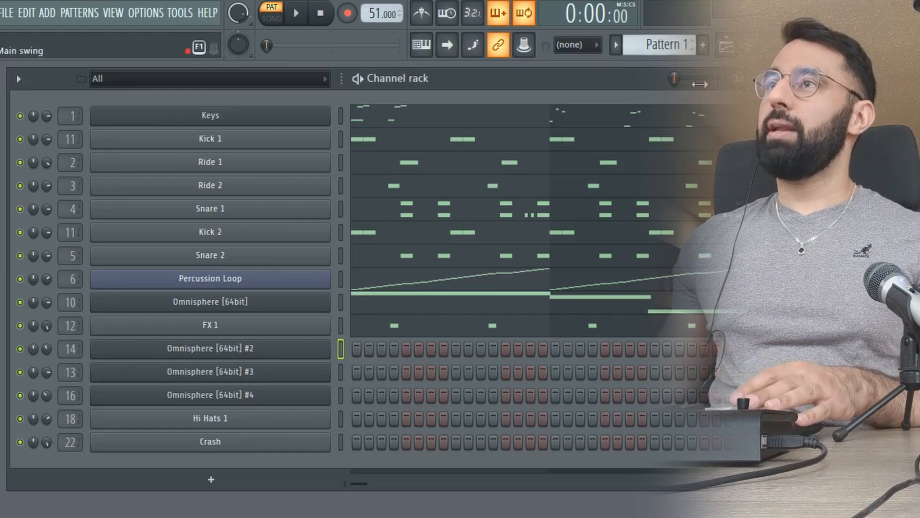
left_click_drag(674, 54, 674, 47)
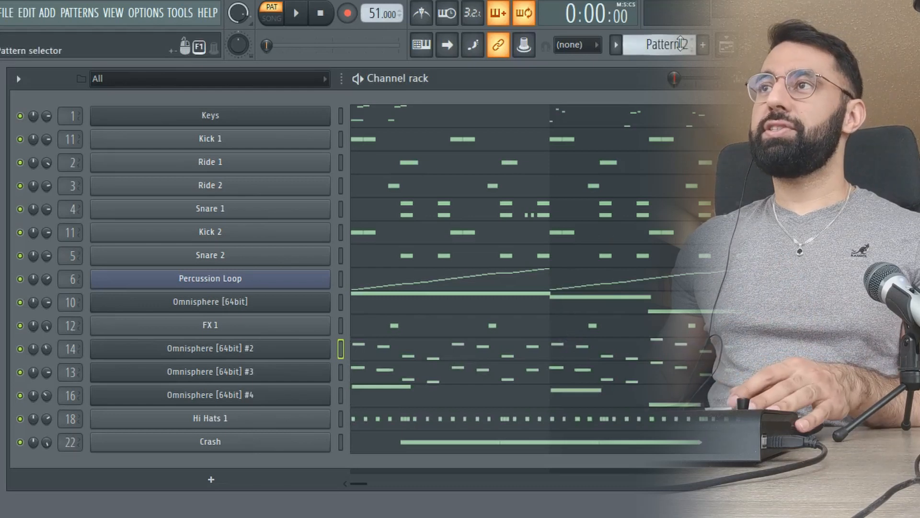
left_click_drag(681, 41, 681, 44)
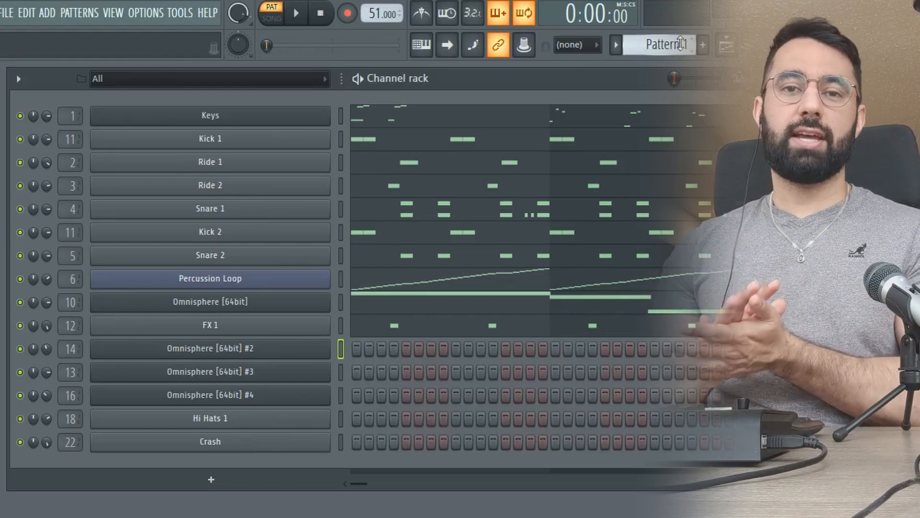
- Duplicate the four Pattern 1 clips on Track 1 of the playlist so they continue from bar 9 to bar 17
key("F5")
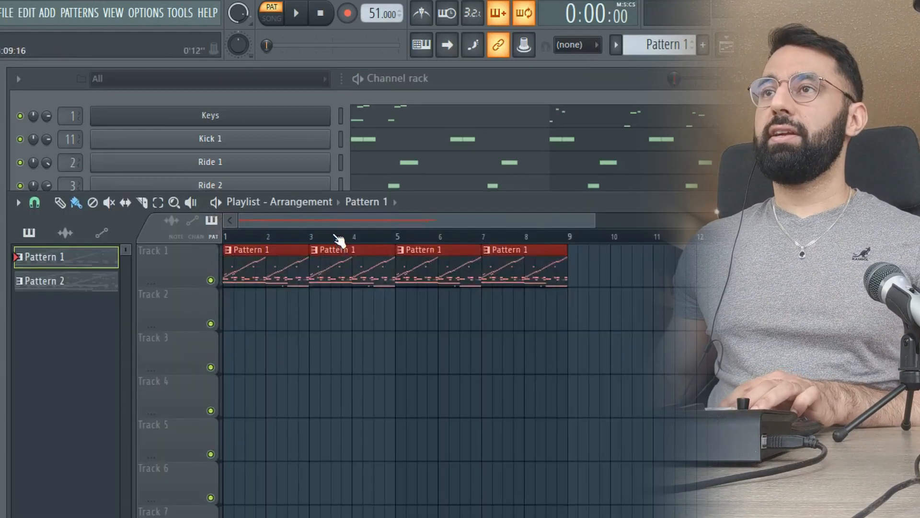
left_click_drag(333, 220, 510, 211)
key("ctrl+b")
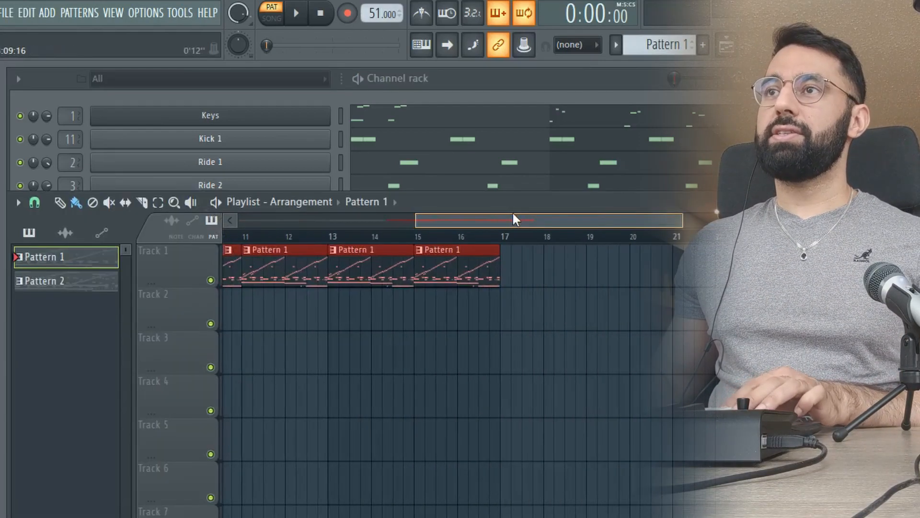
- Place Pattern 2 clips on Track 2 starting at bar 17, directly where the Pattern 1 clips end
left_click(75, 285)
left_click_drag(561, 309, 580, 315)
scroll(581, 317, "up", 3)
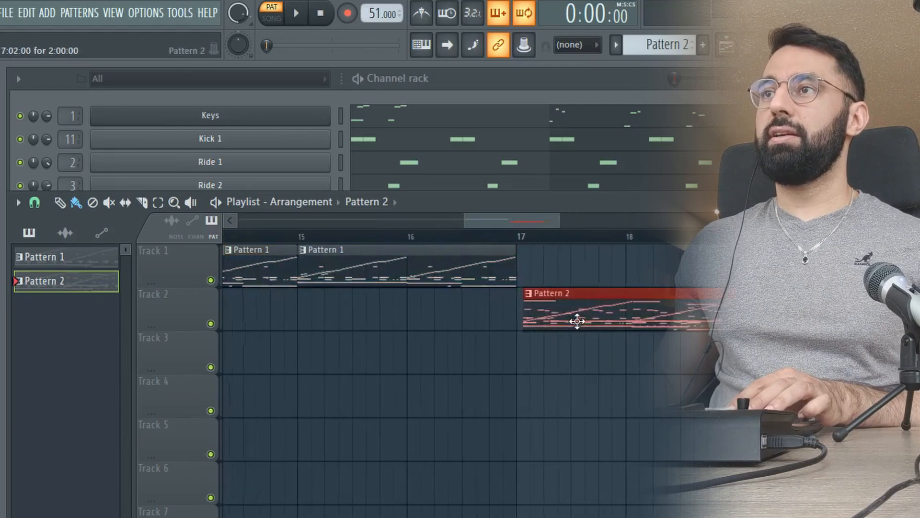
scroll(579, 322, "down", 3)
- Play the song from about bar 16 to hear the transition from Pattern 1 to Pattern 2
left_click(488, 241)
key("space")
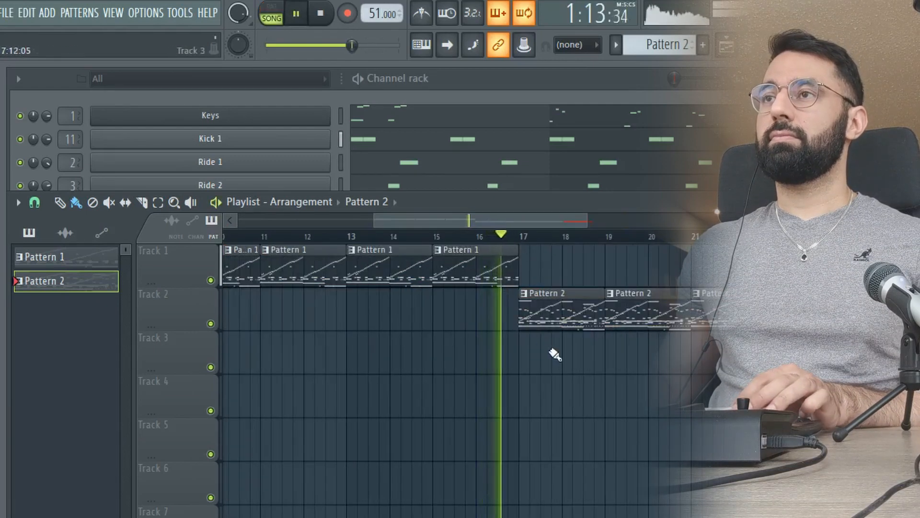
scroll(555, 355, "up", 4)
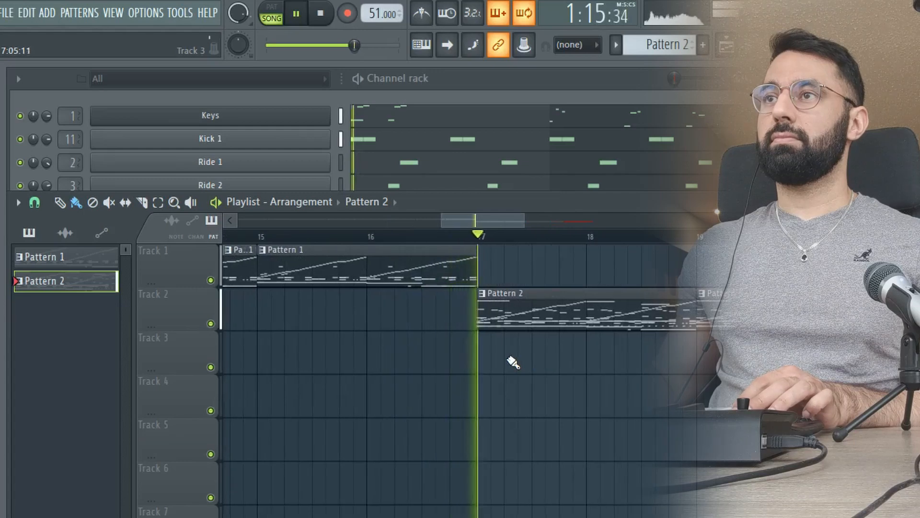
scroll(496, 359, "down", 5)
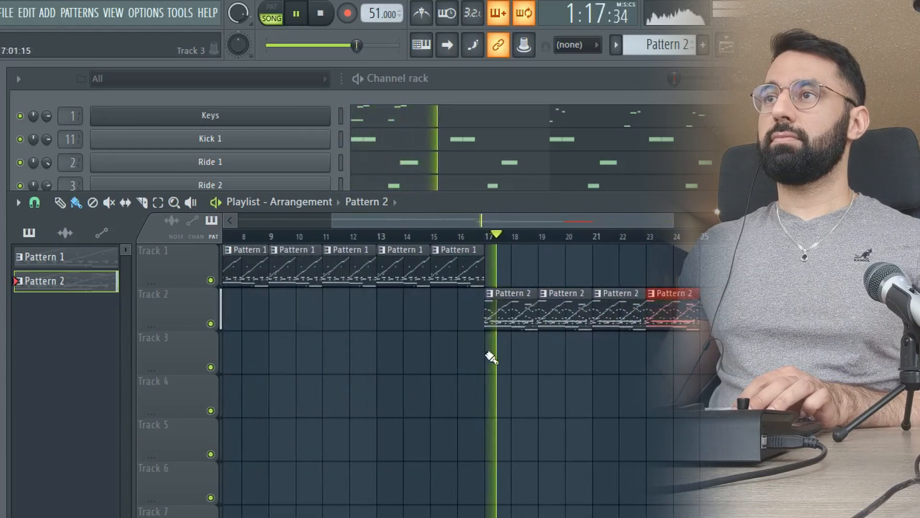
left_click_drag(492, 222, 429, 225)
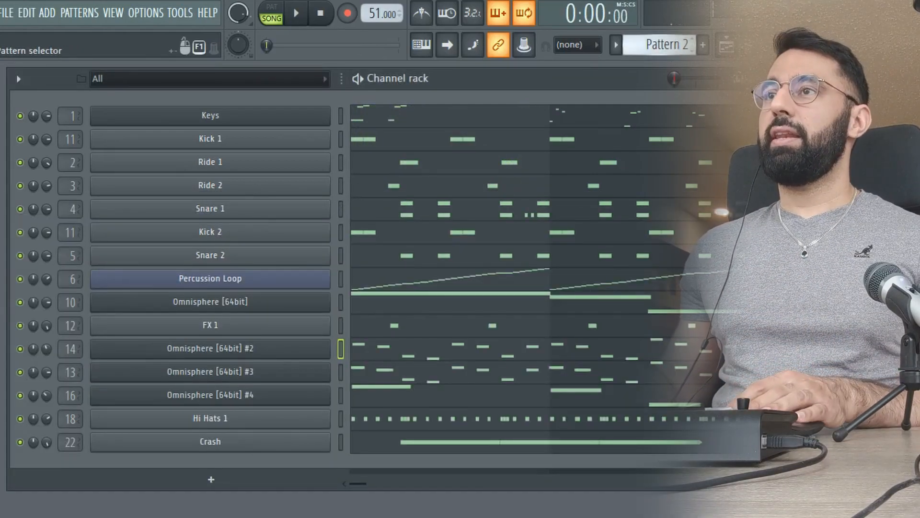
- Copy the Omnisphere #2 notes from Pattern 2 into the same channel of the empty Pattern 3
scroll(672, 43, "down", 1)
scroll(672, 43, "up", 1)
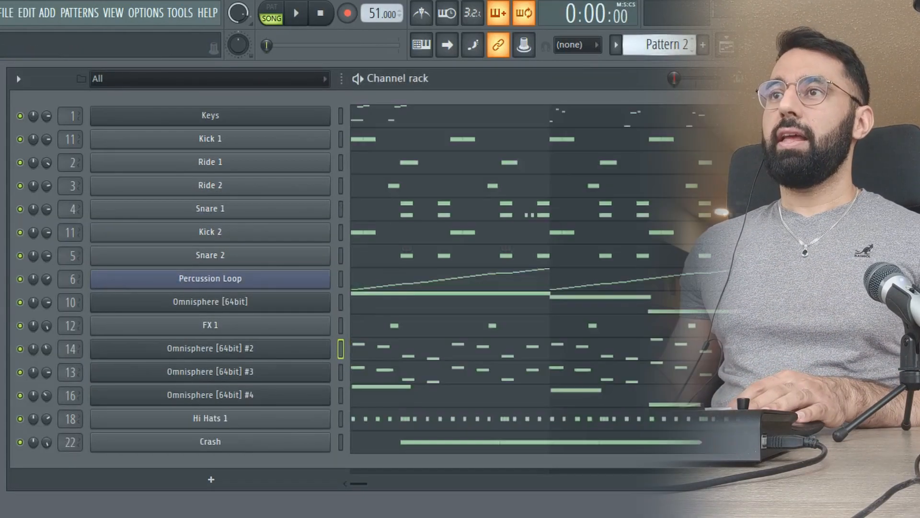
left_click(458, 350)
key("Escape")
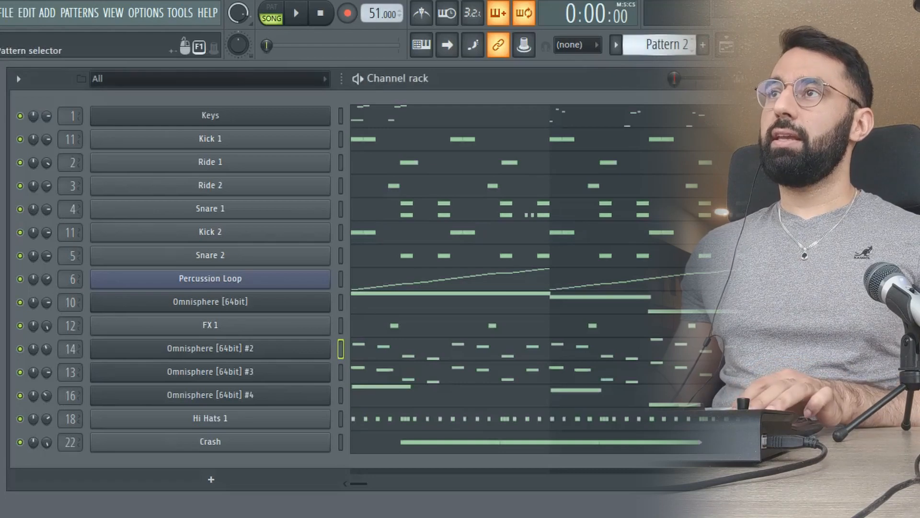
scroll(667, 46, "down", 1)
right_click(312, 359)
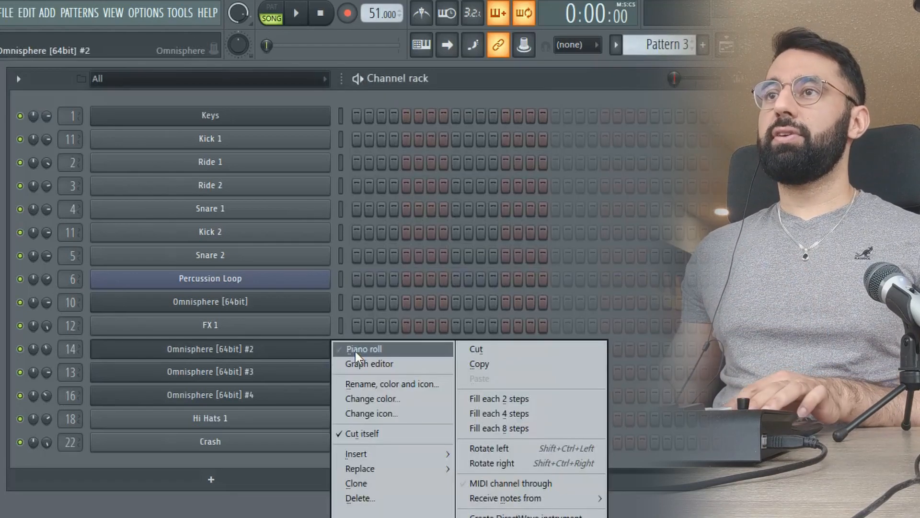
left_click(355, 352)
key("ctrl+v")
key("Escape")
- Place Pattern 3 clips on Track 3 of the playlist at bars 15 and 13, and set playback to bar 13
key("F5")
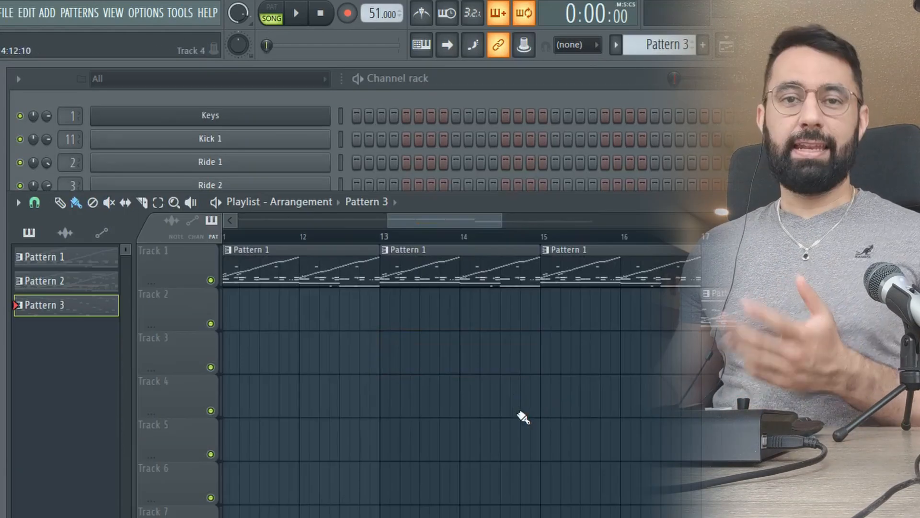
left_click(541, 365)
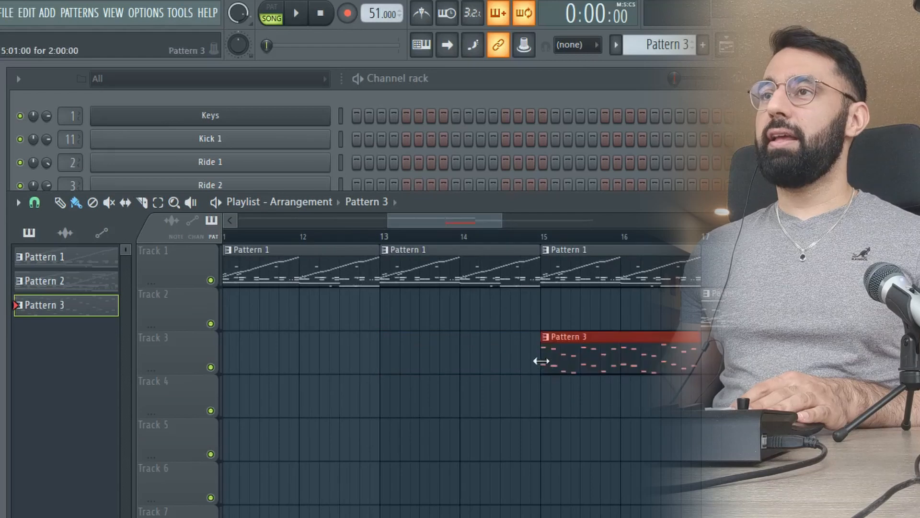
left_click(383, 360)
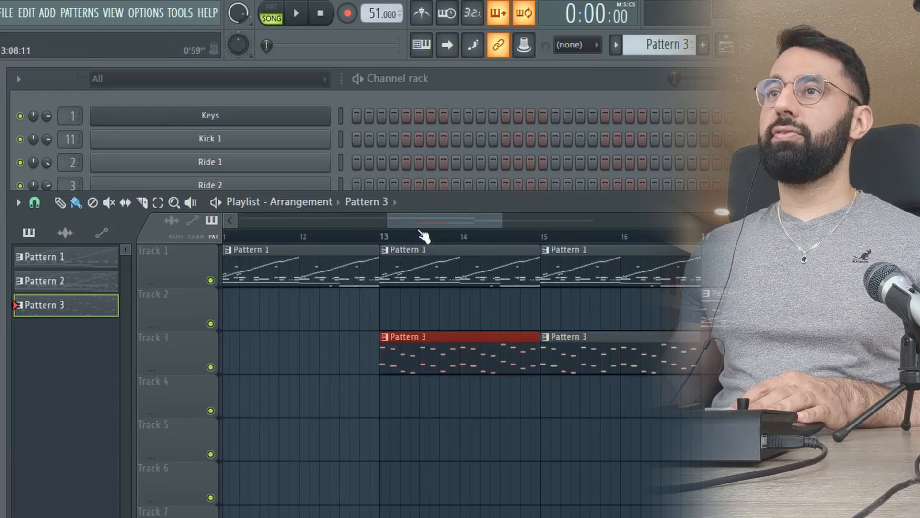
mouse_move(391, 236)
left_mouse_down()
mouse_move(377, 235)
mouse_move(370, 294)
mouse_move(427, 226)
mouse_move(384, 248)
left_mouse_up()
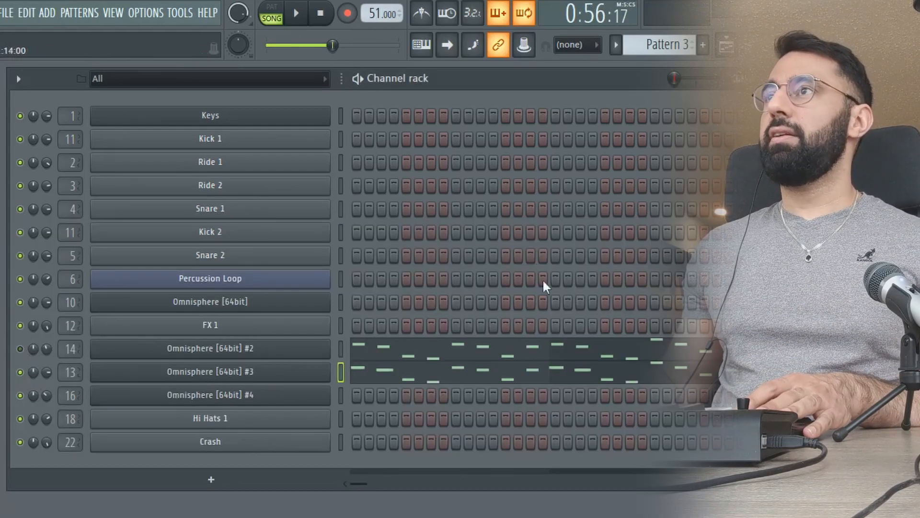
- Create an automation clip for the volume fader of mixer track Insert 13
key("F9")
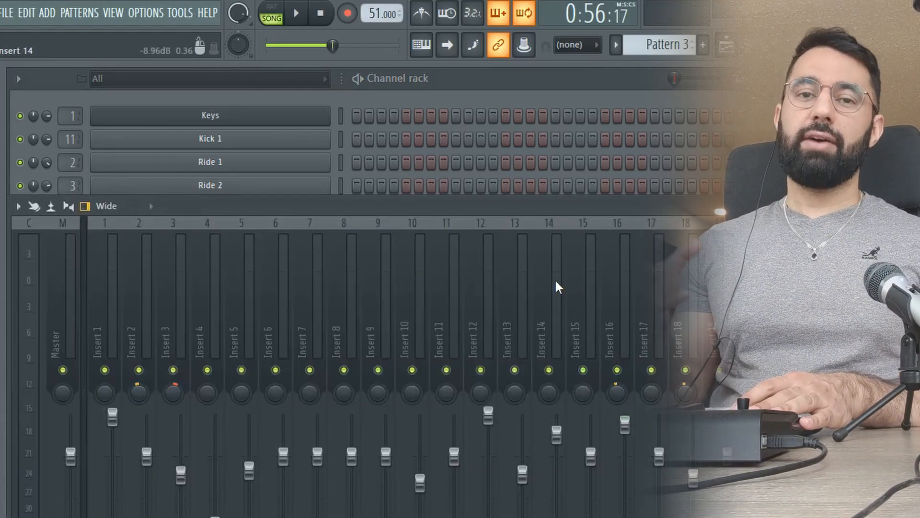
key("F9")
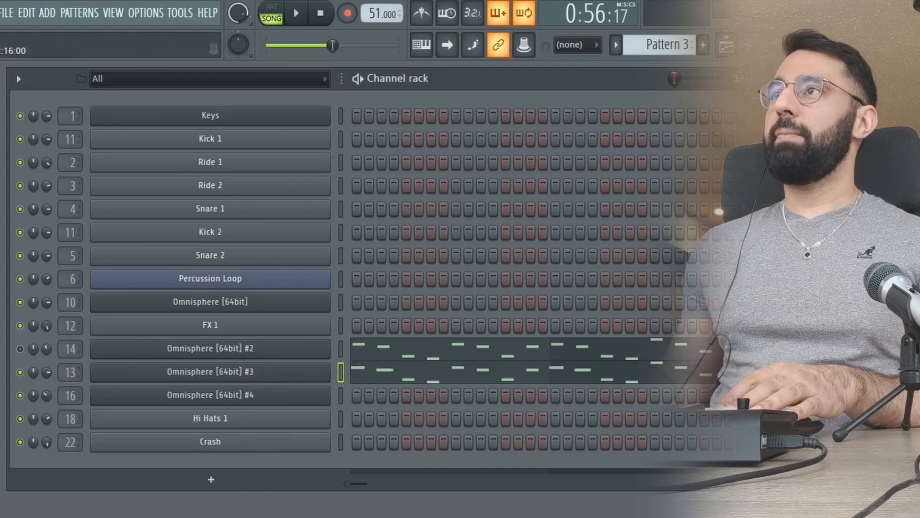
key("F9")
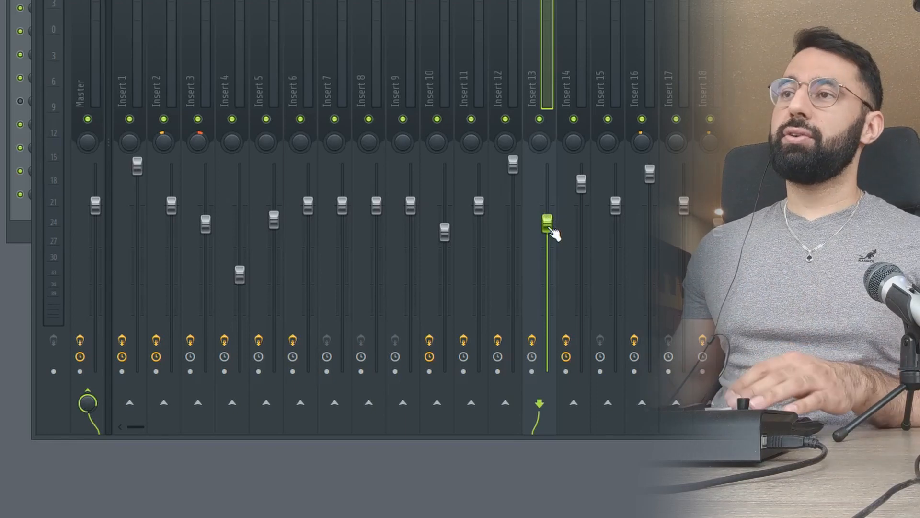
right_click(549, 229)
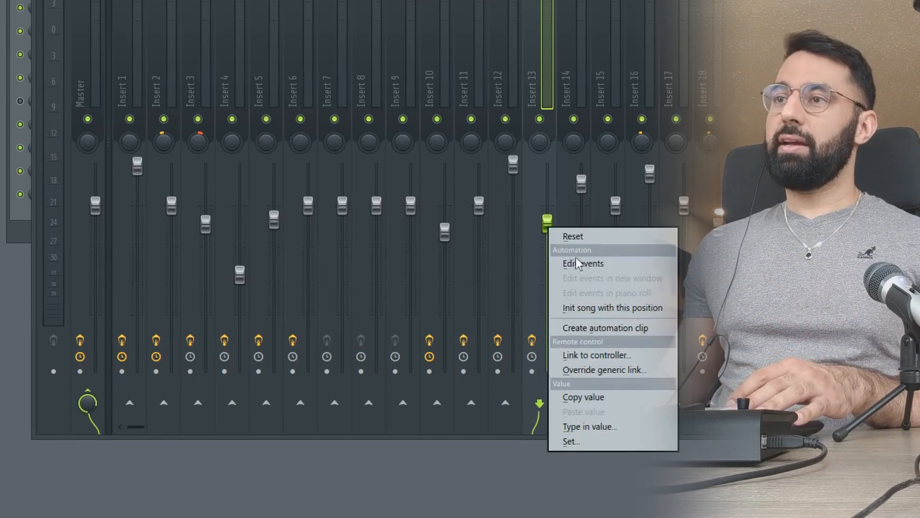
left_click(624, 332)
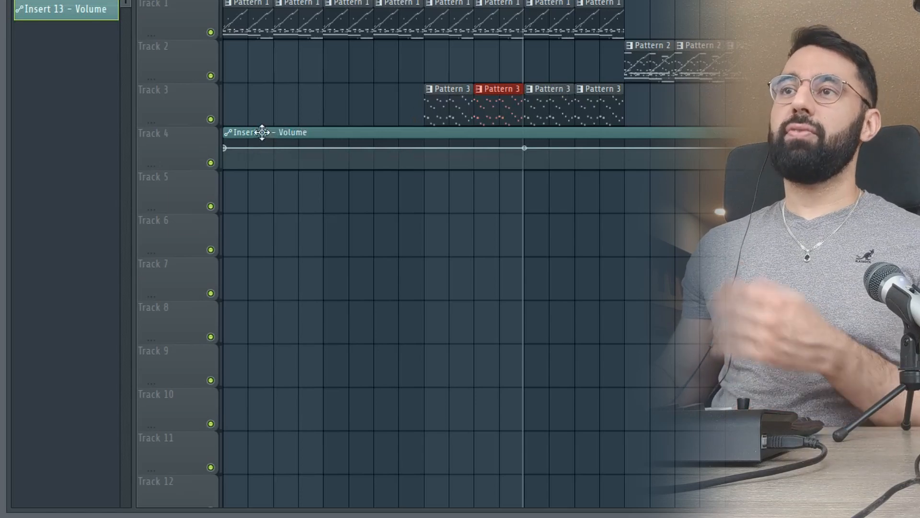
- Shape the Insert 13 volume automation with a low point at bar 9 that rises to a point at bar 17
left_click_drag(230, 150, 423, 169)
scroll(426, 147, "up", 4)
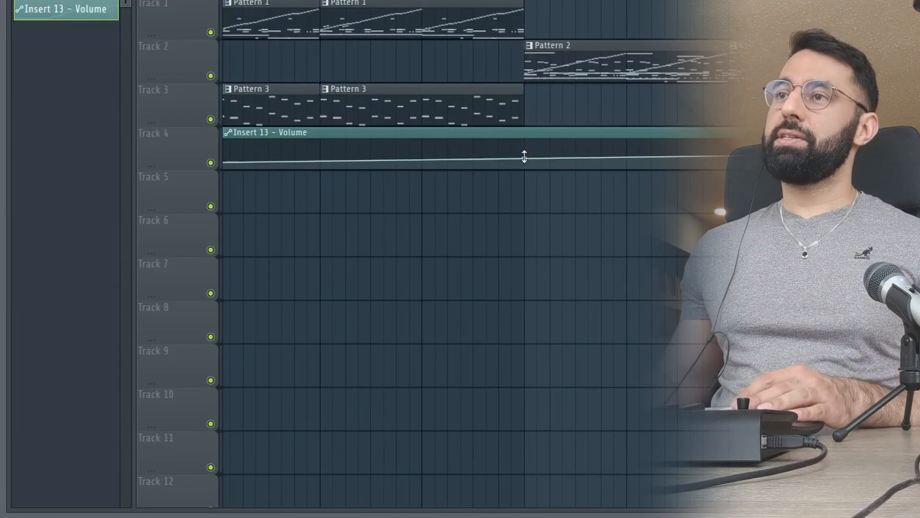
left_click_drag(525, 150, 526, 145)
left_click_drag(528, 385, 528, 382)
- Play the arrangement from about bar 11 towards bar 17 to hear the Insert 13 volume build-up
mouse_move(501, 206)
left_mouse_down()
mouse_move(421, 219)
mouse_move(394, 211)
mouse_move(520, 207)
left_mouse_up()
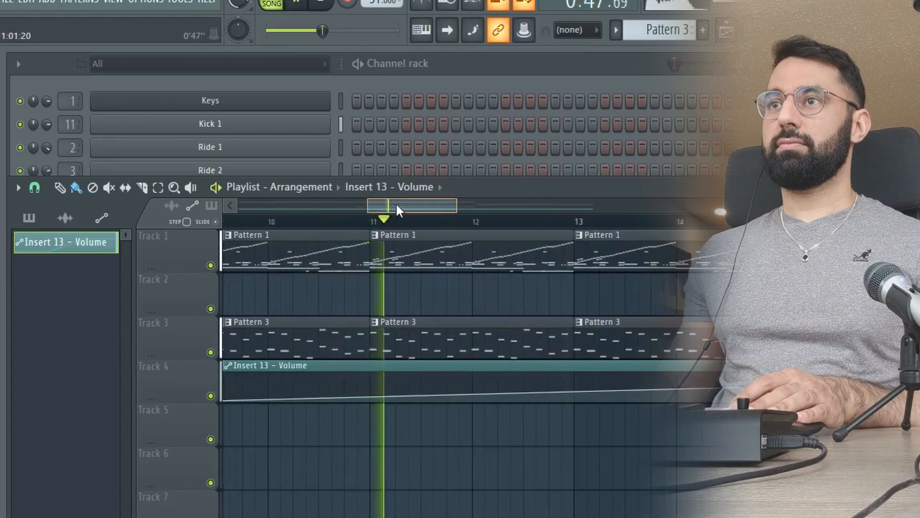
left_click_drag(399, 202, 421, 205)
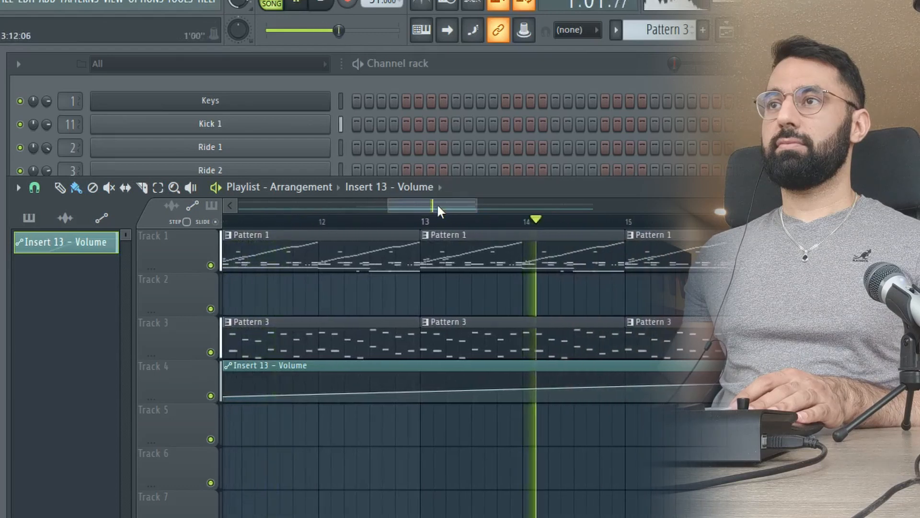
left_click_drag(437, 204, 472, 206)
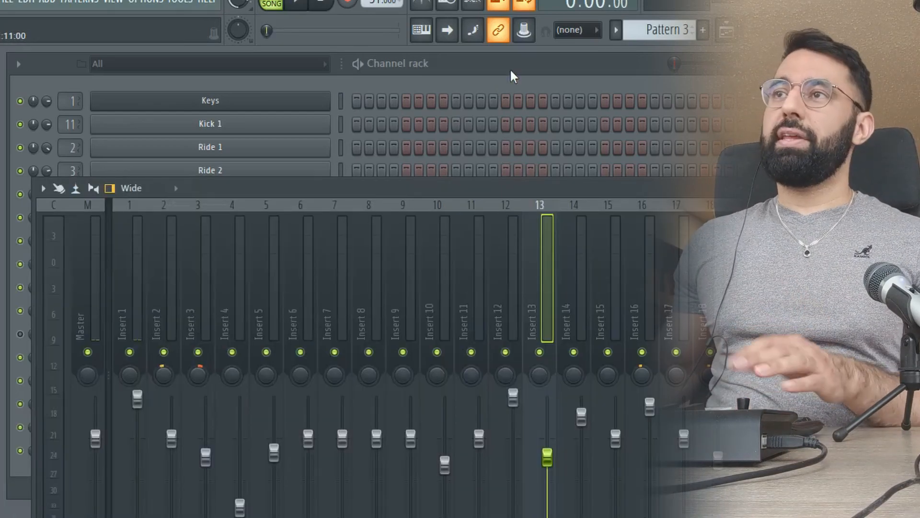
- Set the Insert 14 volume automation point at bar 17 to 91% and give the clip's end point the same value
left_click(510, 68)
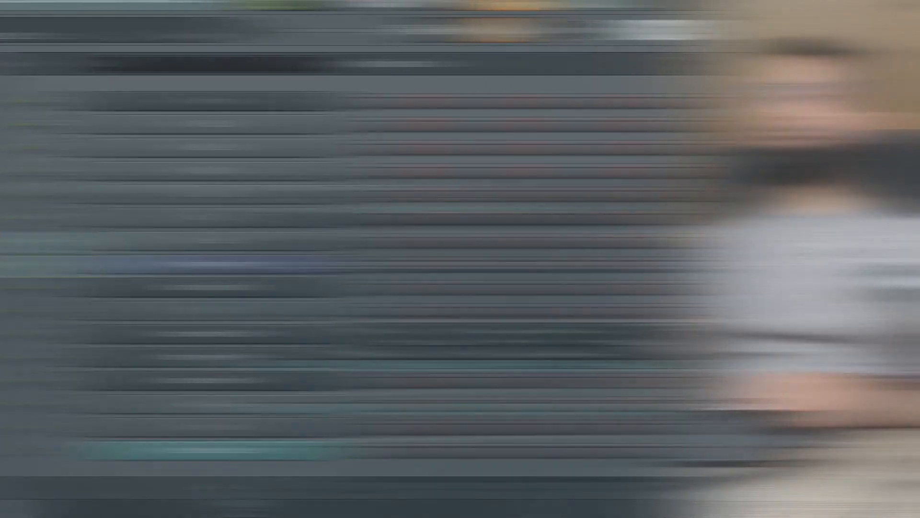
left_click_drag(528, 209, 586, 212)
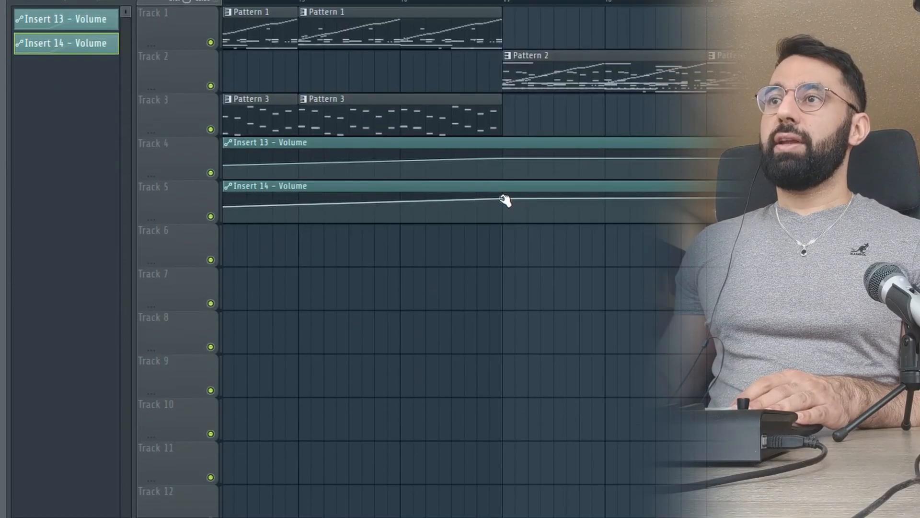
right_click(502, 199)
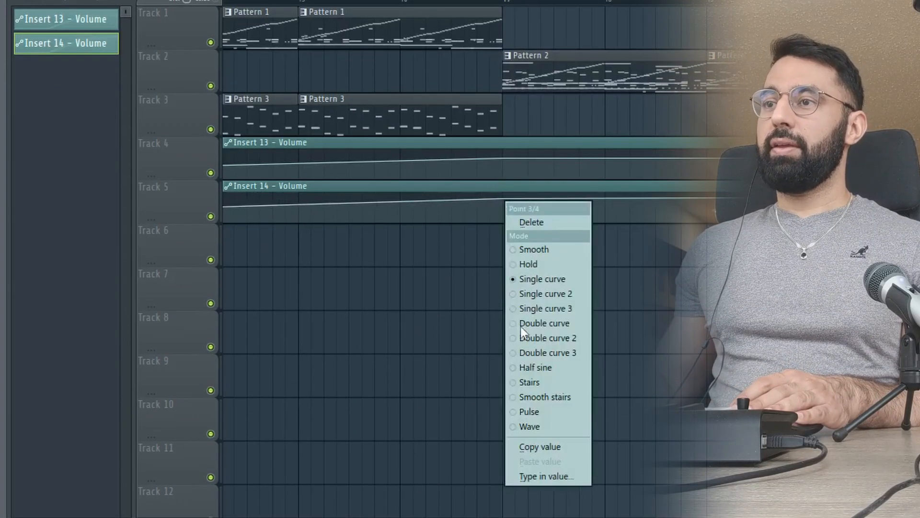
left_click(538, 478)
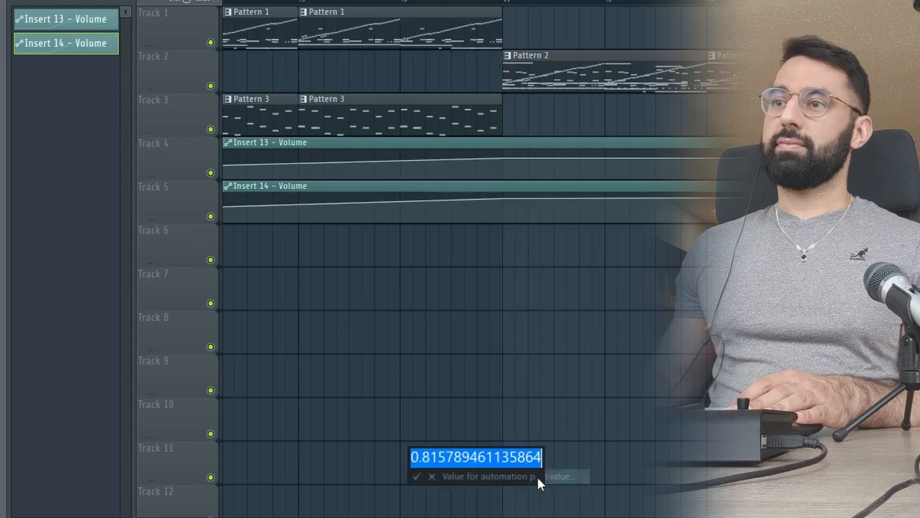
type("912")
key("BackSpace")
key("Return")
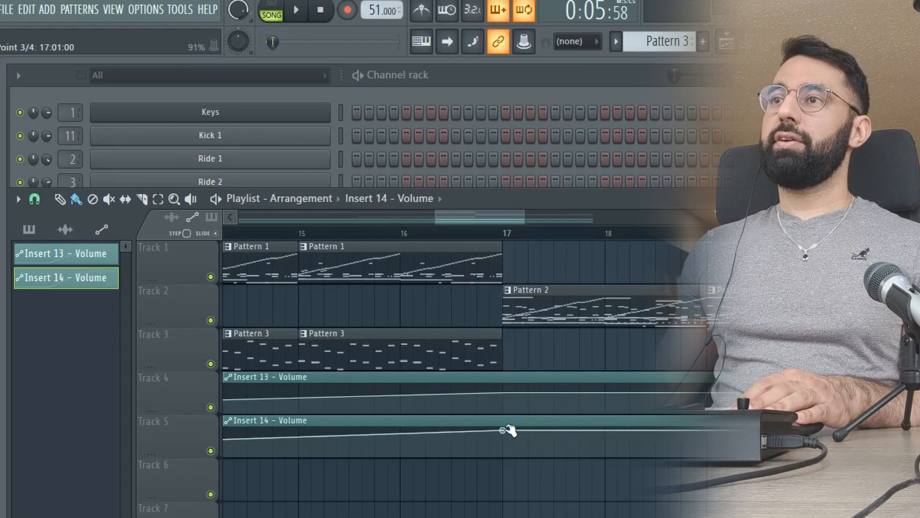
left_click_drag(481, 220, 586, 217)
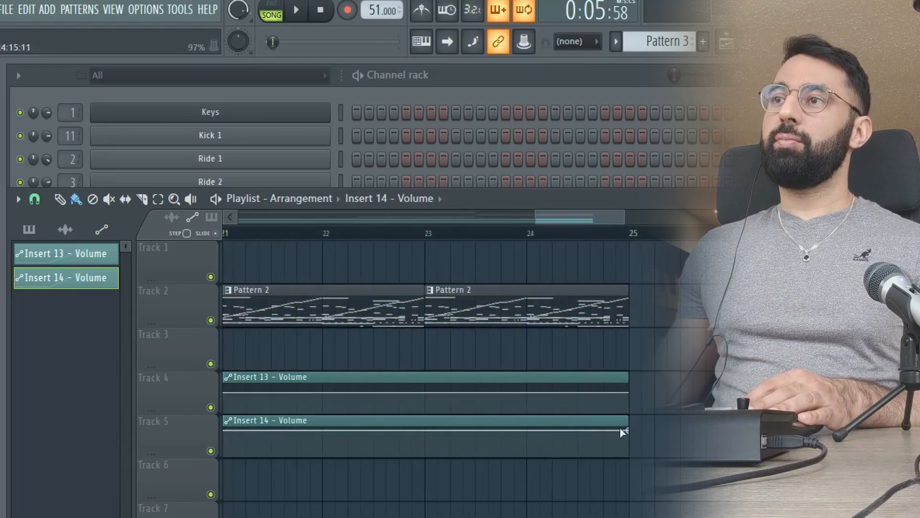
right_click(632, 431)
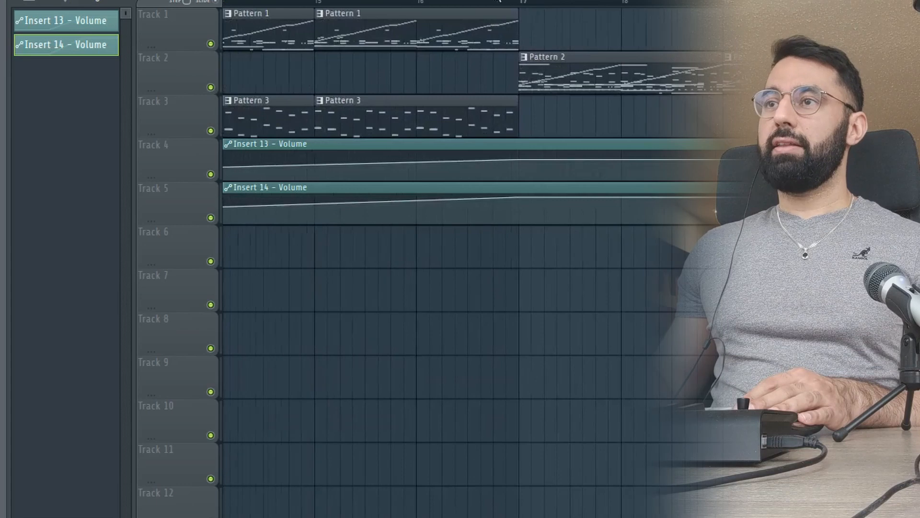
- Lower the Insert 14 volume automation point at bar 17, and paste the copied 91% value back onto it
left_click_drag(503, 191, 512, 209)
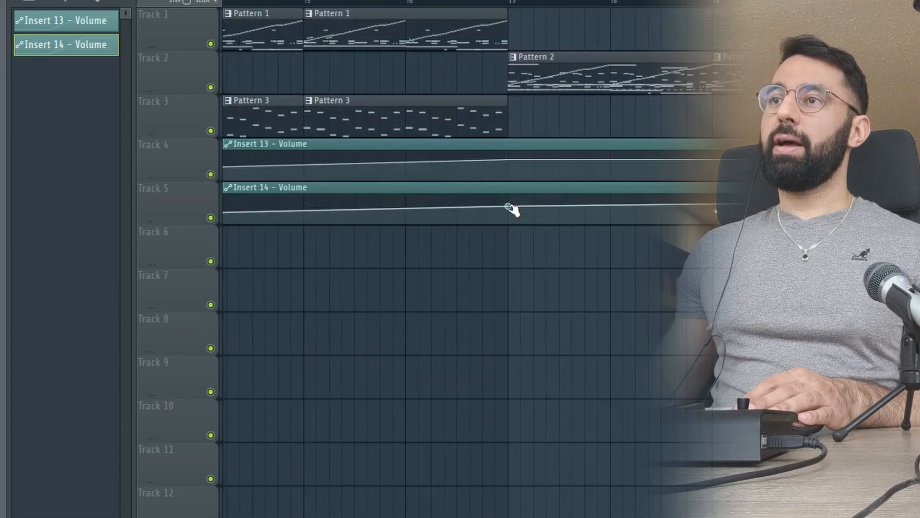
right_click(509, 206)
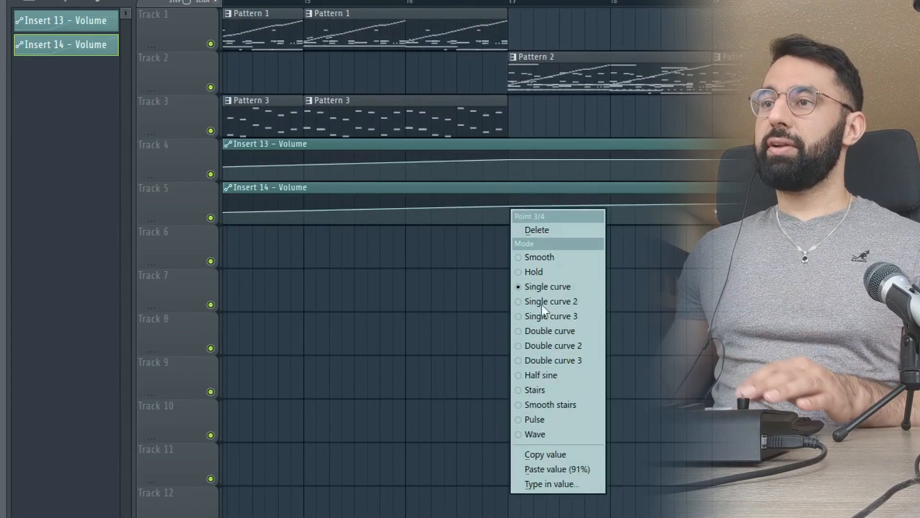
left_click(583, 474)
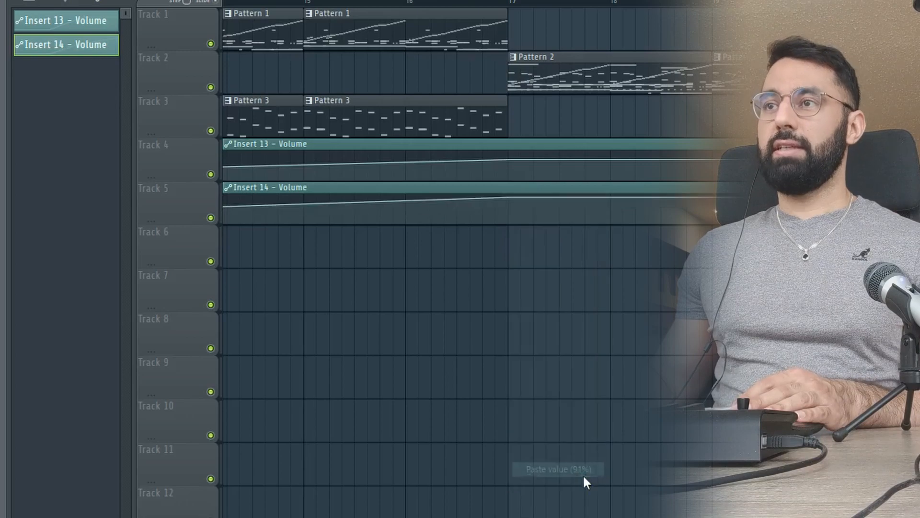
left_click_drag(485, 6, 411, 4)
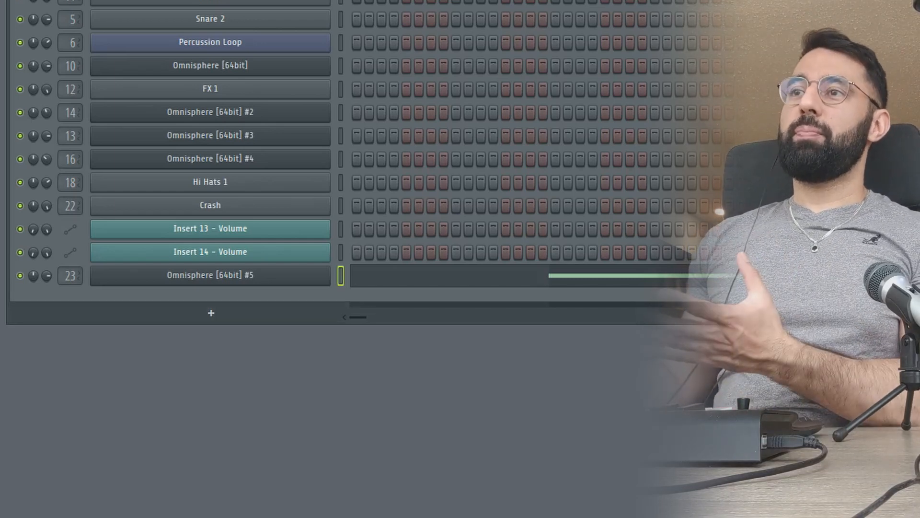
- Create an automation clip for the mix level of Fruity Filter on mixer track Insert 23
left_click(615, 283)
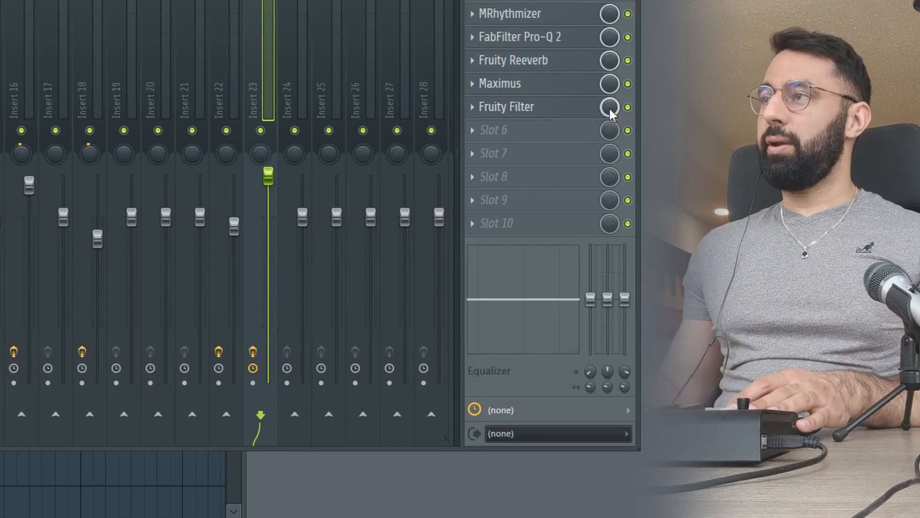
right_click(610, 108)
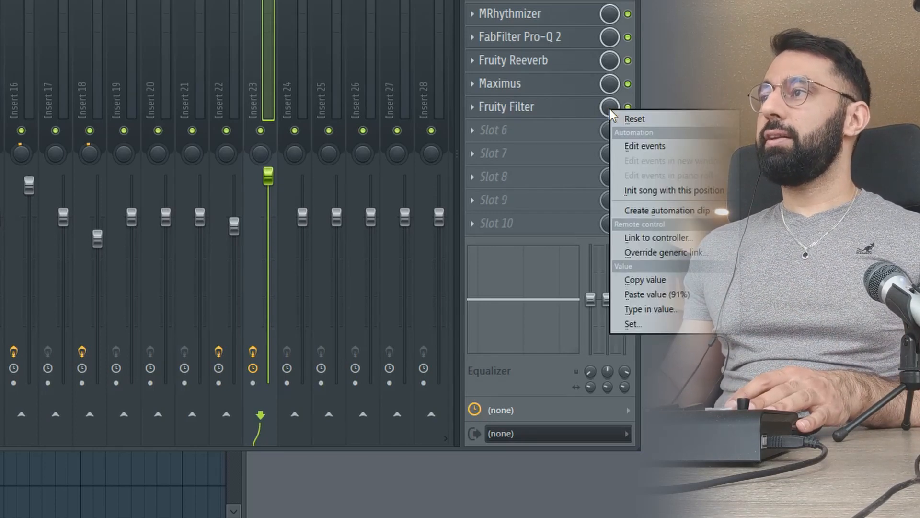
left_click(663, 212)
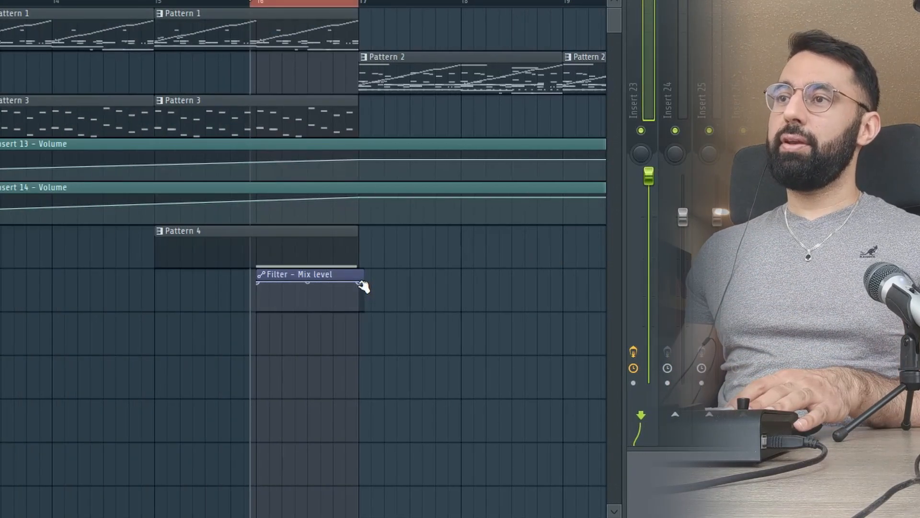
- Shape the Filter mix level clip to stay high from bar 16 and curve down to zero at bar 17, and listen to it
left_click_drag(364, 283, 361, 310)
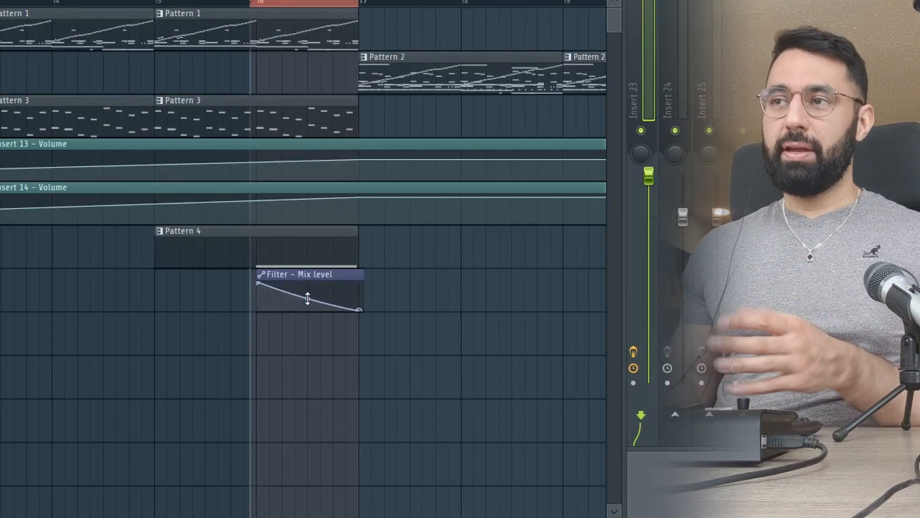
left_click_drag(307, 298, 308, 306)
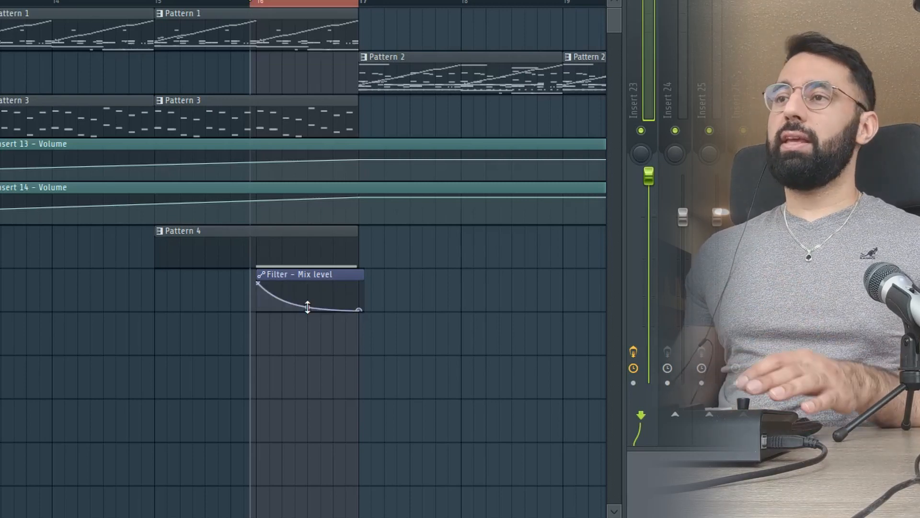
left_click_drag(307, 307, 307, 278)
left_click(242, 9)
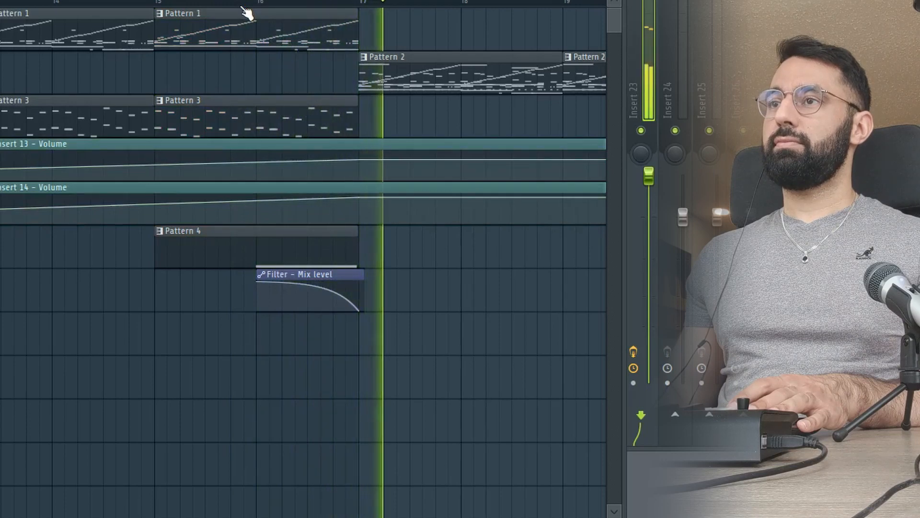
key("space")
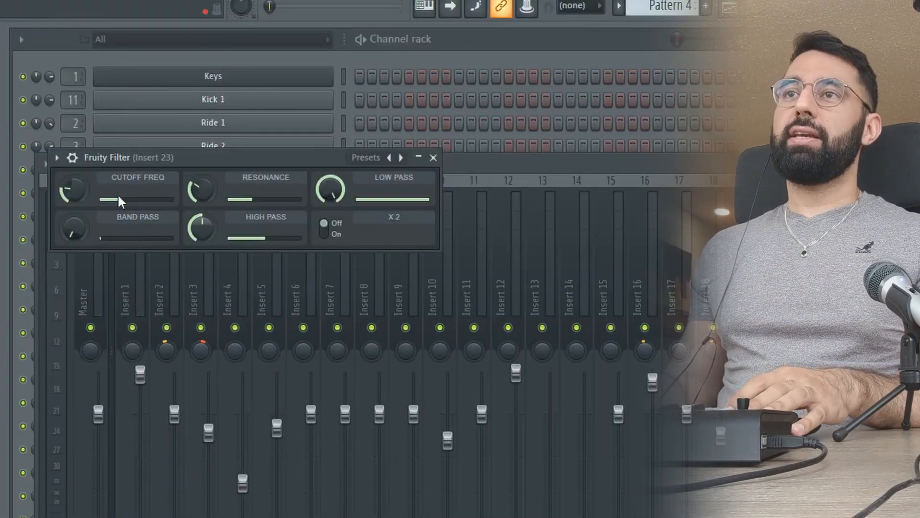
- Create an automation clip for the cutoff frequency of Fruity Filter on Insert 23
right_click(77, 189)
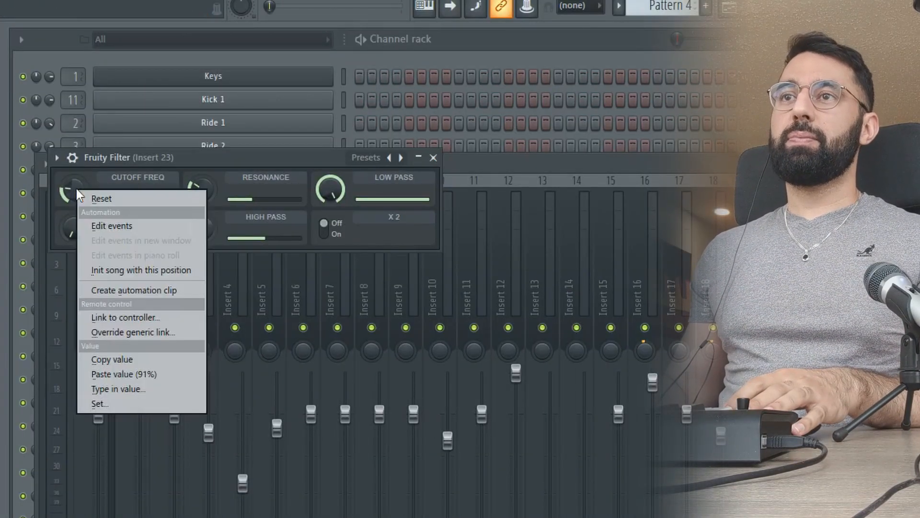
left_click(135, 289)
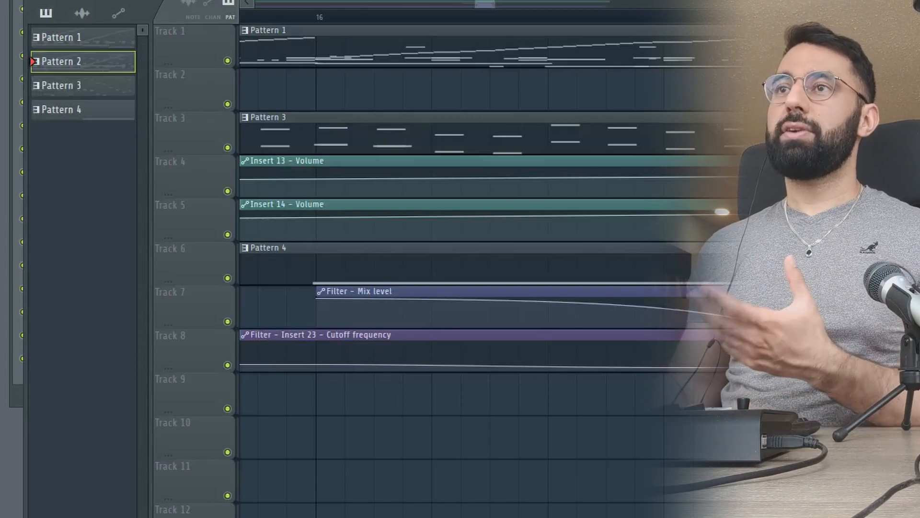
- Create an automation clip for the volume fader of mixer track Insert 5
key("F9")
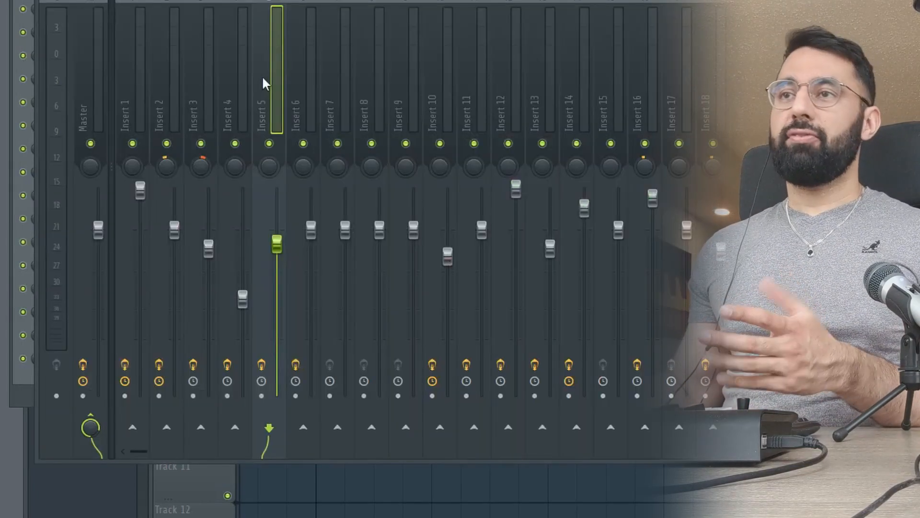
right_click(274, 244)
left_click(359, 345)
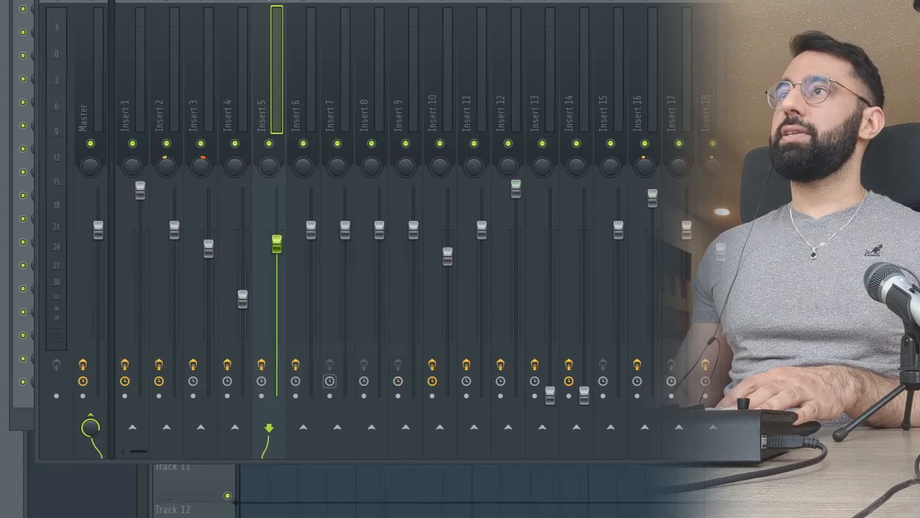
key("F9")
- Shape the Insert 5 volume automation to drop to zero midway through bar 16 and return to its former level at bar 17
scroll(542, 115, "down", 5)
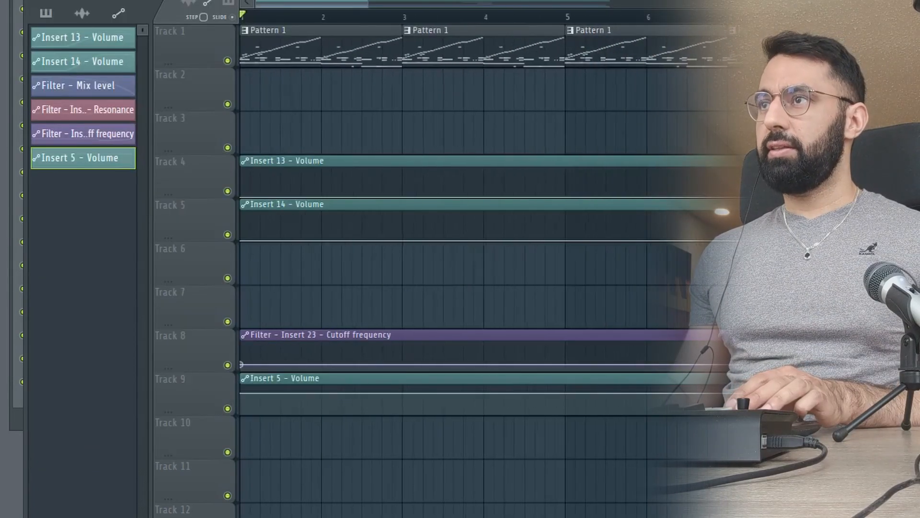
left_click_drag(401, 2, 549, 1)
scroll(494, 402, "up", 5)
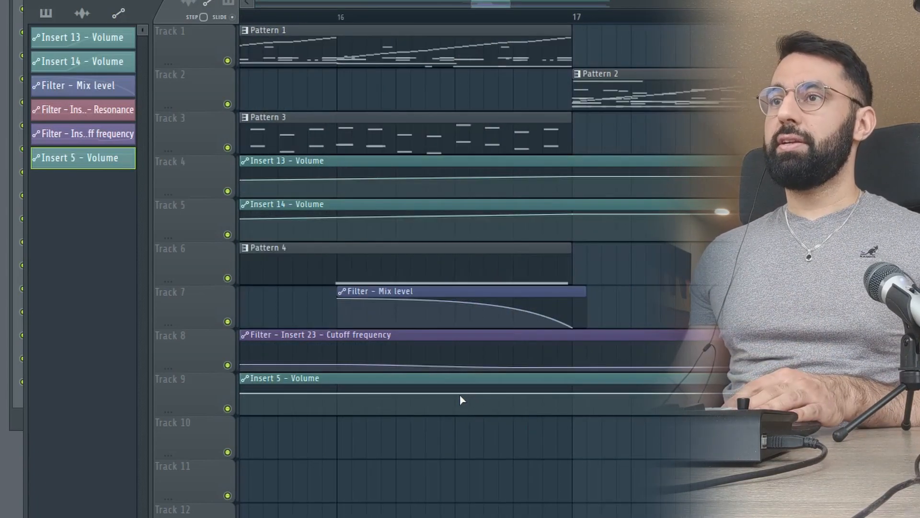
right_click(456, 395)
right_click(514, 395)
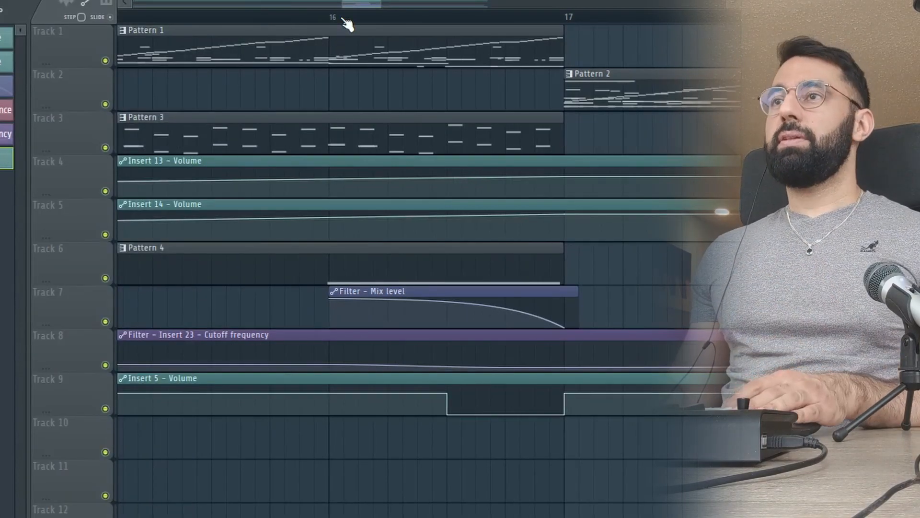
left_click(345, 19)
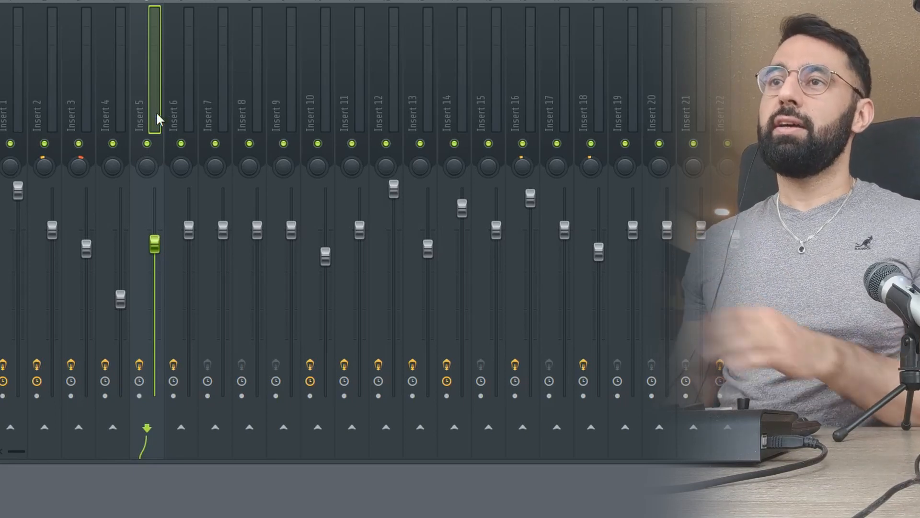
- Link the Insert 4 volume fader to the Insert 5 - Volume automation clip as its internal controller
left_click(118, 99)
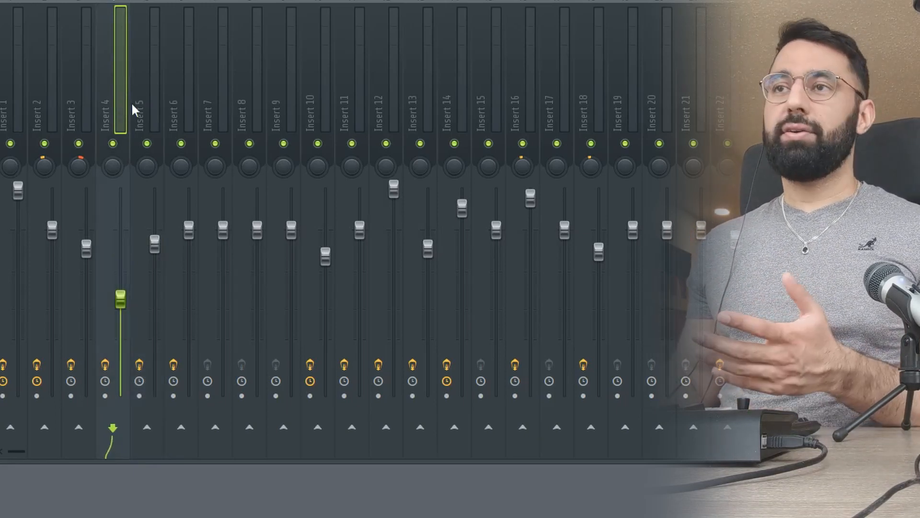
right_click(123, 304)
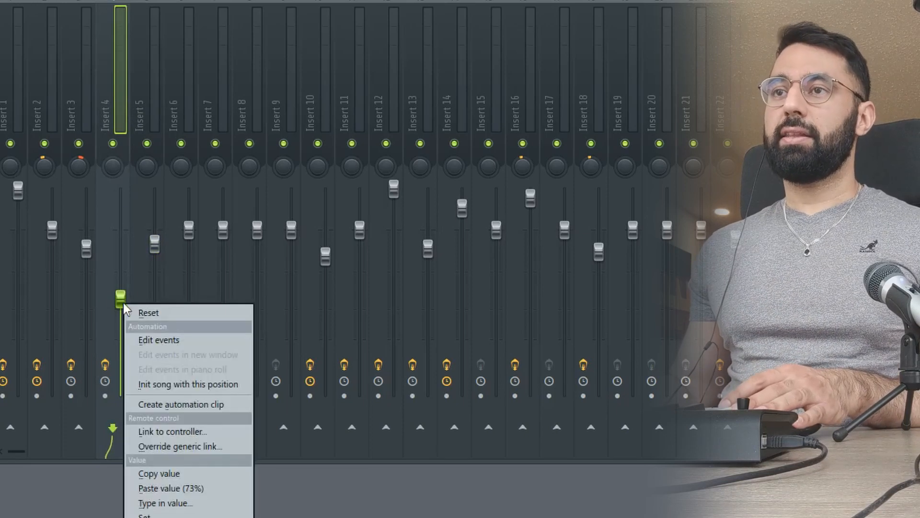
left_click(157, 432)
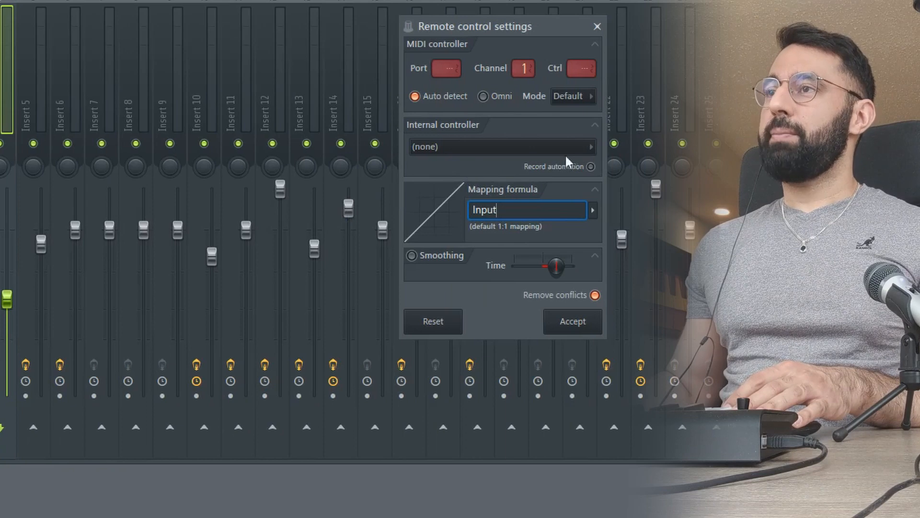
left_click(591, 151)
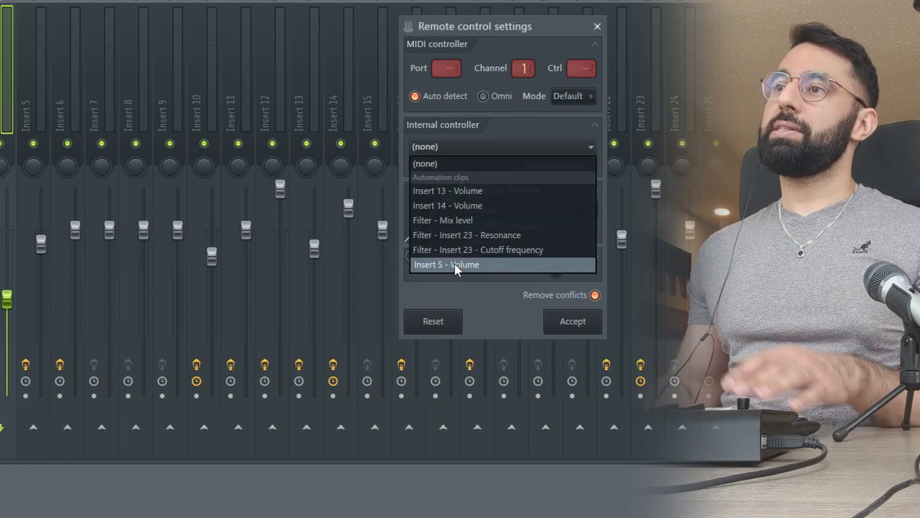
left_click(435, 266)
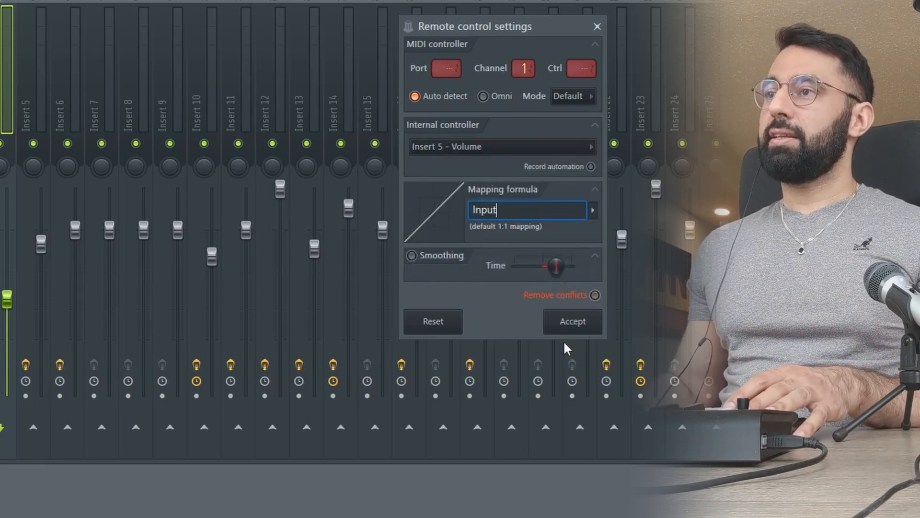
left_click(575, 323)
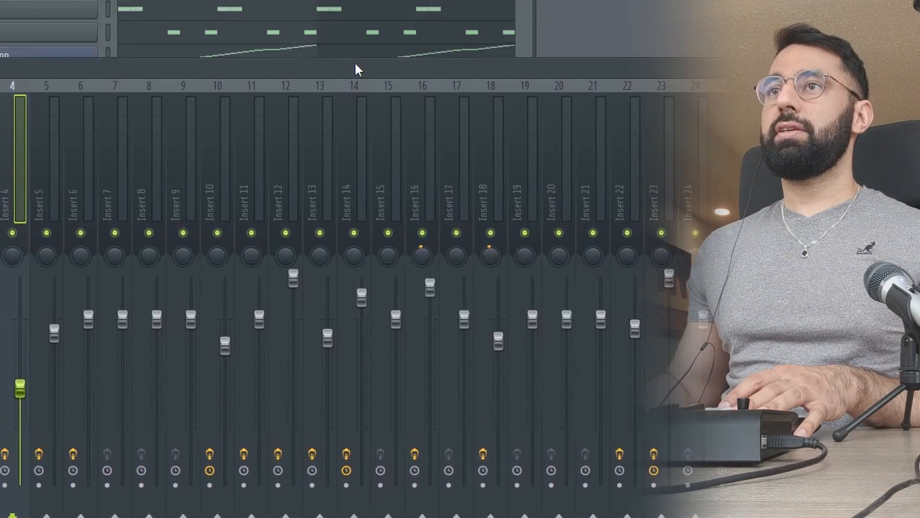
- Play the arrangement from bar 16 past bar 17 to hear the volume cut before Pattern 2
left_click(355, 67)
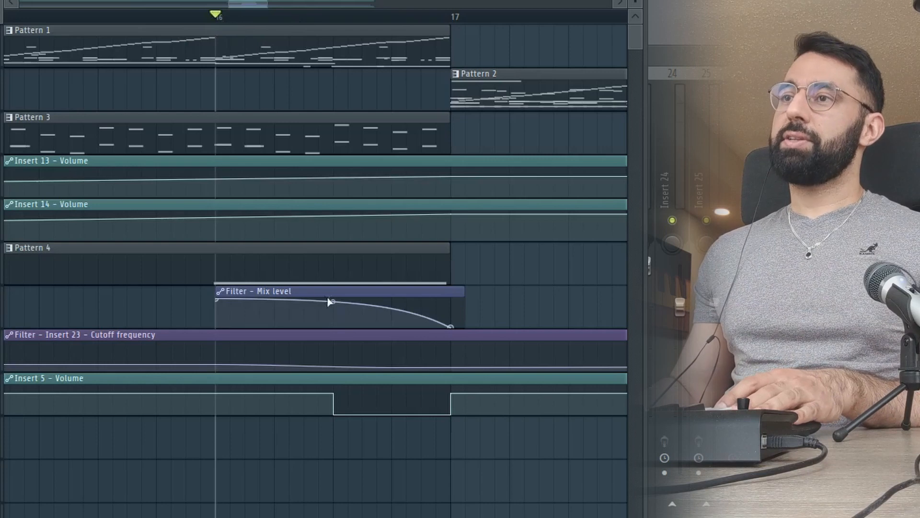
mouse_move(355, 416)
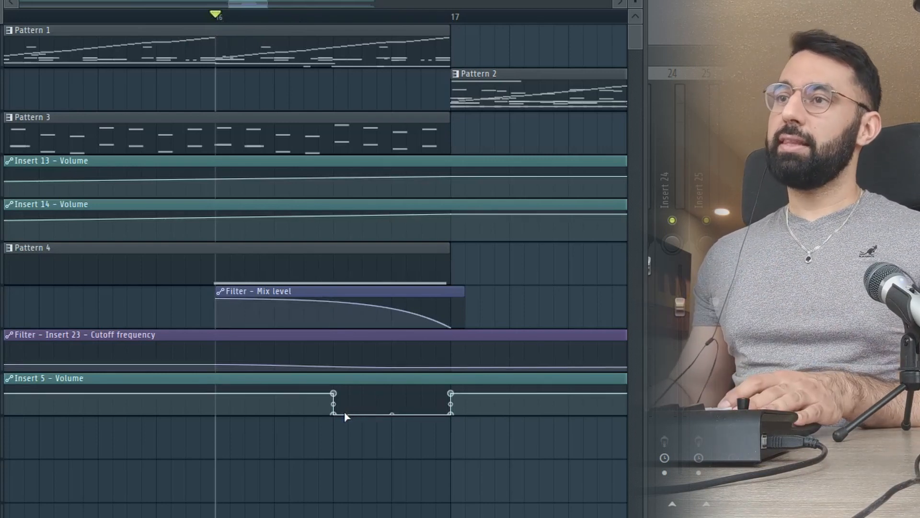
key("space")
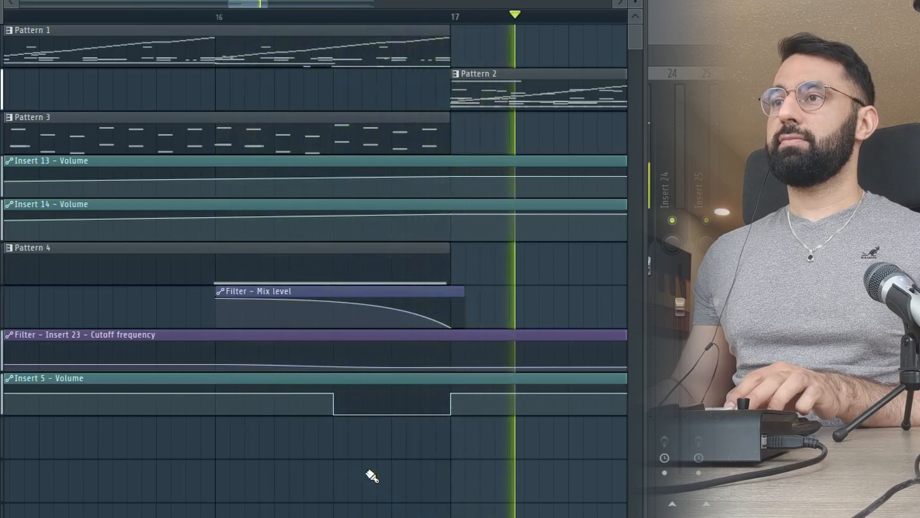
scroll(369, 474, "down", 3)
key("space")
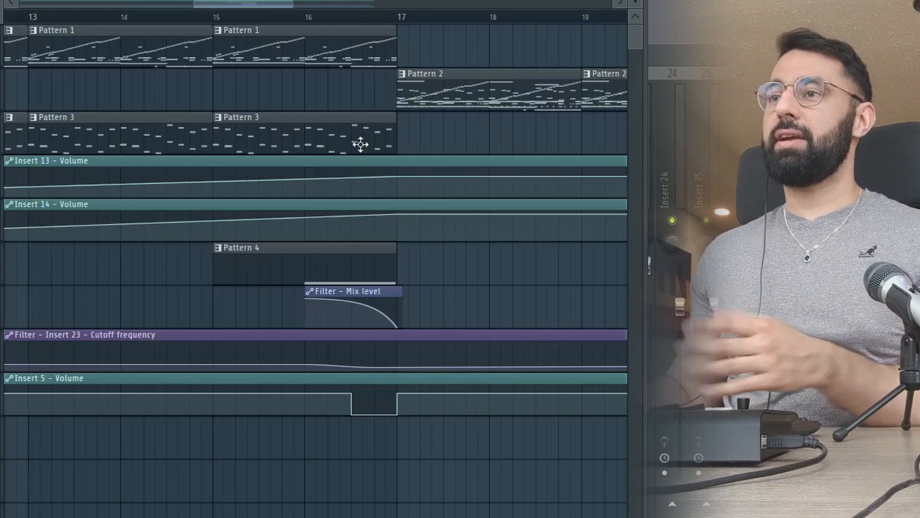
- Play the transition into bar 17 to hear it with the Drum Roll, Hit 2, Rev Crash and Hit samples
scroll(255, 144, "up", 3)
scroll(254, 144, "down", 2)
key("space")
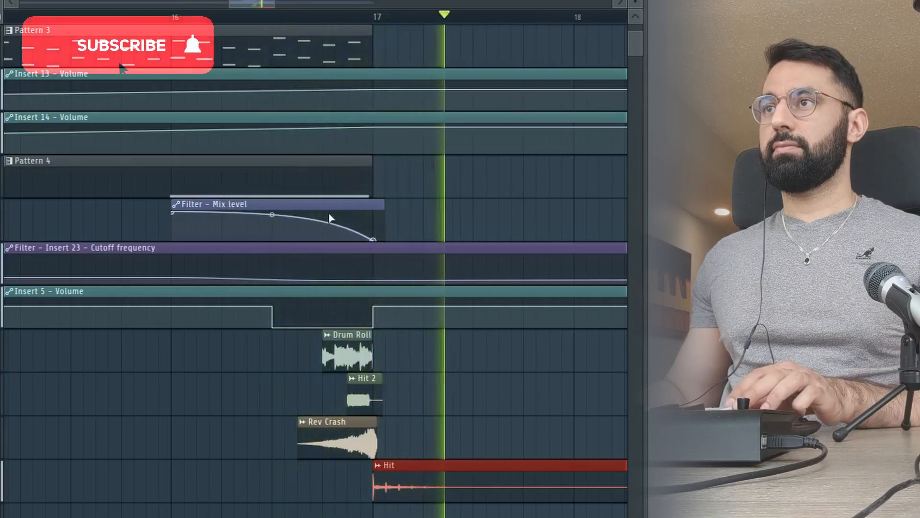
scroll(322, 216, "up", 2)
scroll(322, 216, "down", 3)
key("space")
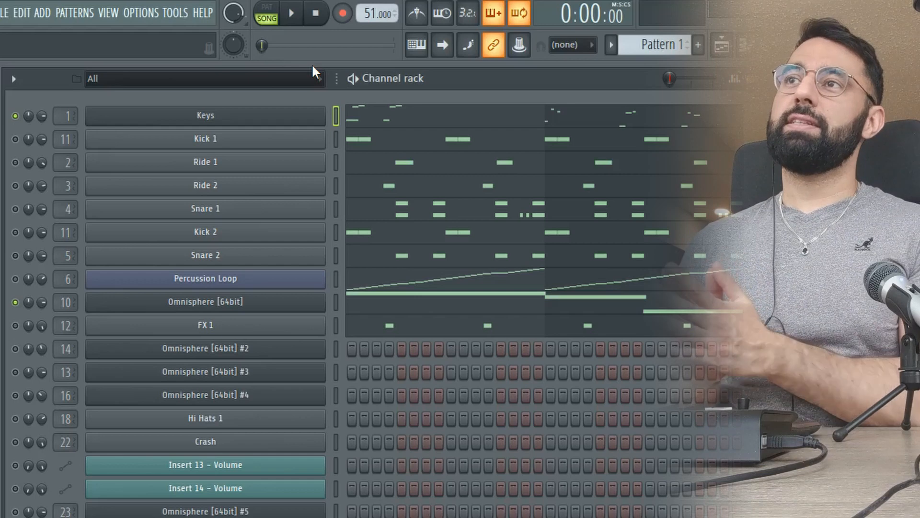
- Create an automation clip for the layer A filter cutoff of the Energetc Acid Bass patch in Omnisphere
left_click(292, 14)
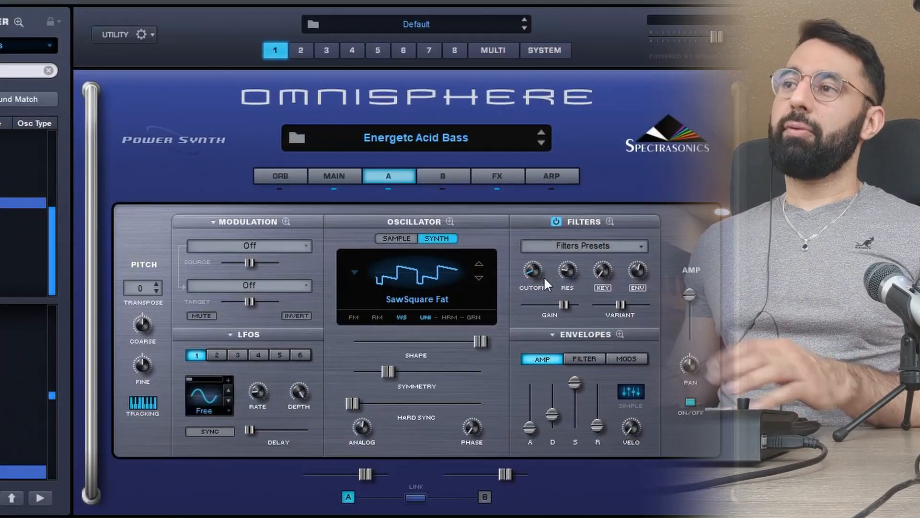
right_click(537, 273)
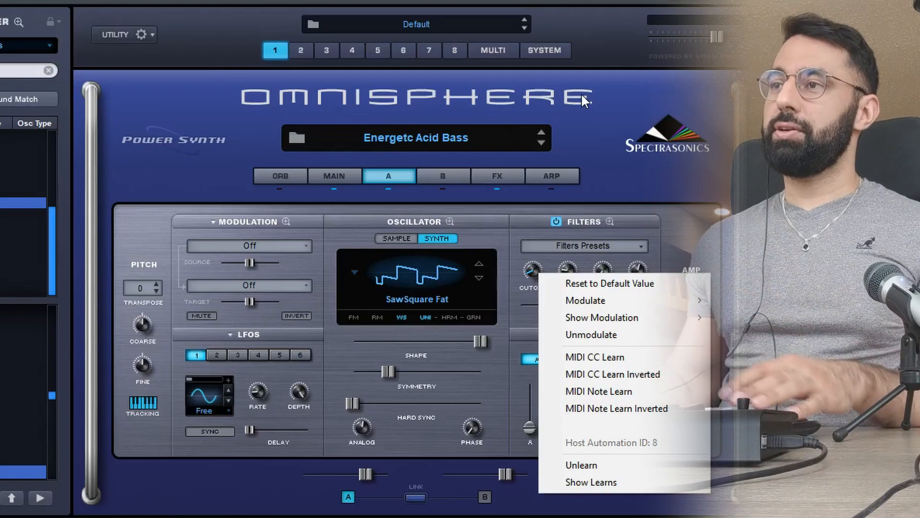
left_click(567, 5)
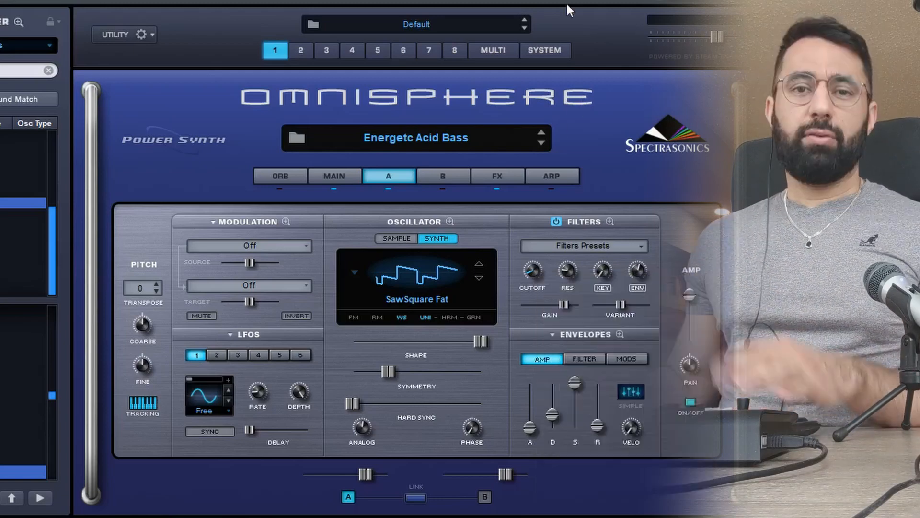
left_click(534, 269)
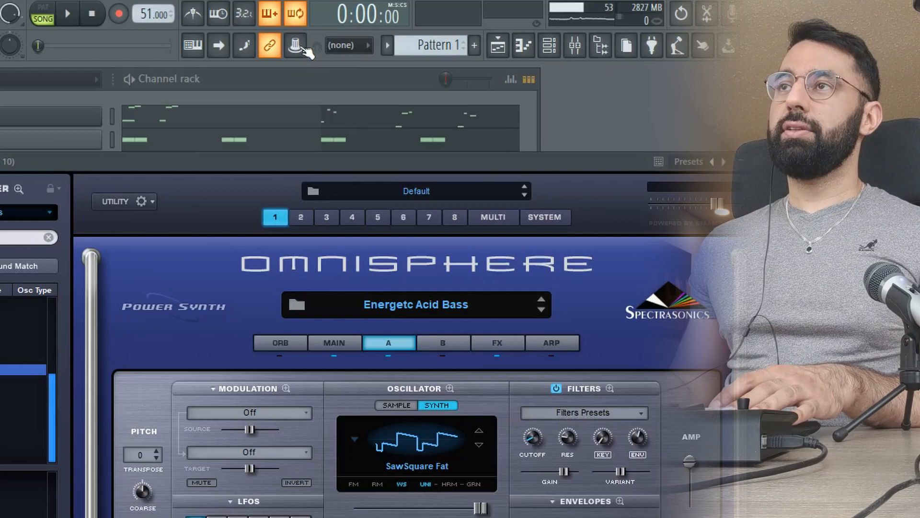
left_click(297, 45)
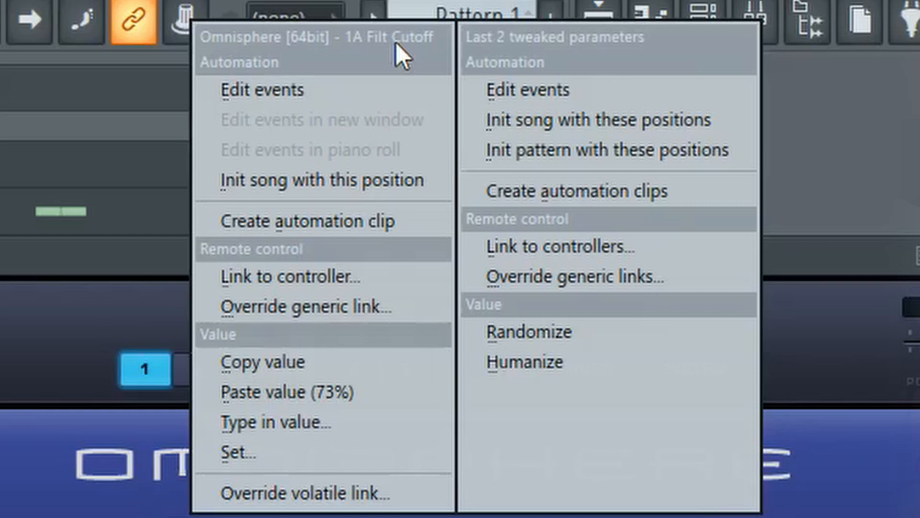
left_click(291, 231)
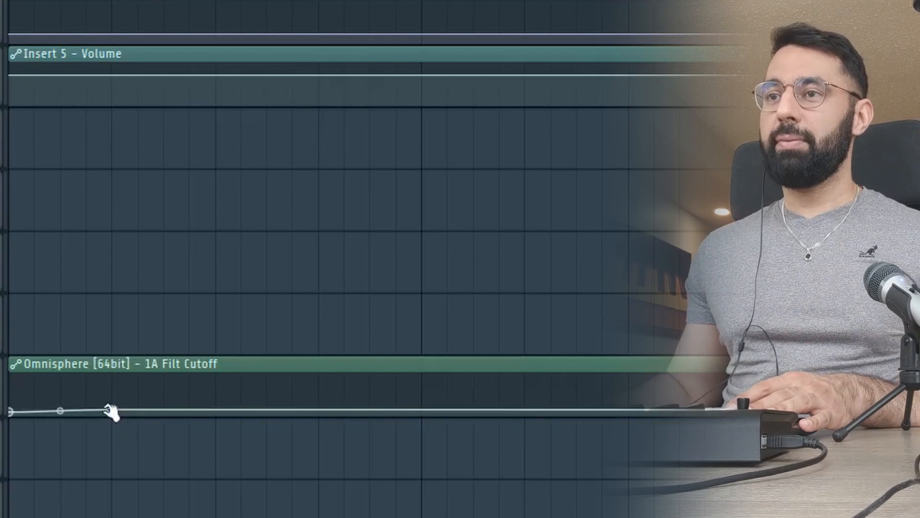
- Shape the Omnisphere 1A Filt Cutoff automation into a gently wavy curve and shorten the clip to two bars
left_click_drag(138, 410, 138, 397)
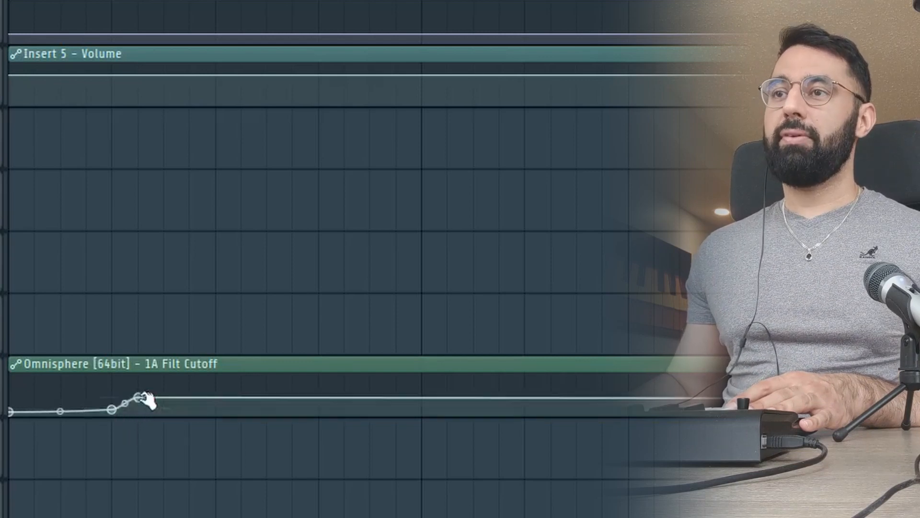
left_click(189, 408)
mouse_move(267, 401)
left_mouse_down()
mouse_move(324, 396)
mouse_move(331, 407)
left_mouse_up()
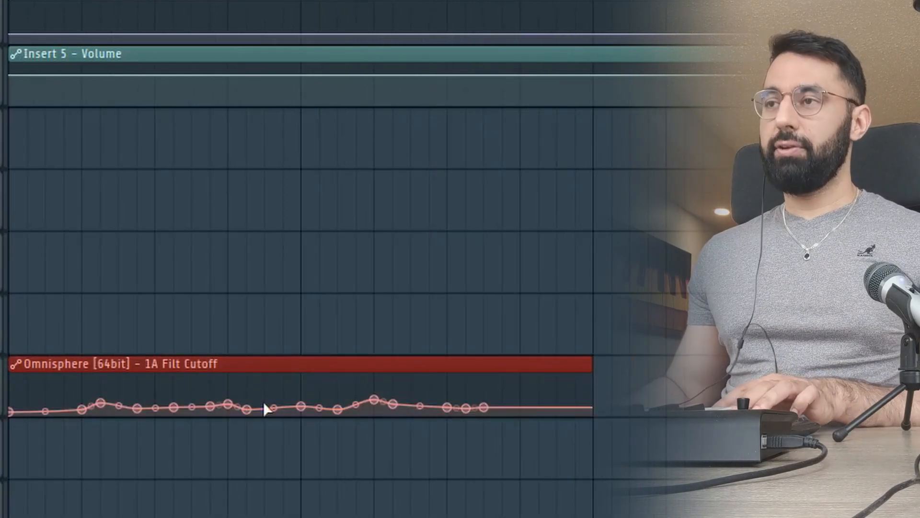
- Duplicate the two-bar Omnisphere 1A Filt Cutoff clip end to end along the arrangement
key("ctrl+b")
scroll(268, 405, "down", 3)
key("ctrl+b")
key("ctrl+b")
key("ctrl+b")
key("ctrl+b")
key("ctrl+b")
key("ctrl+b")
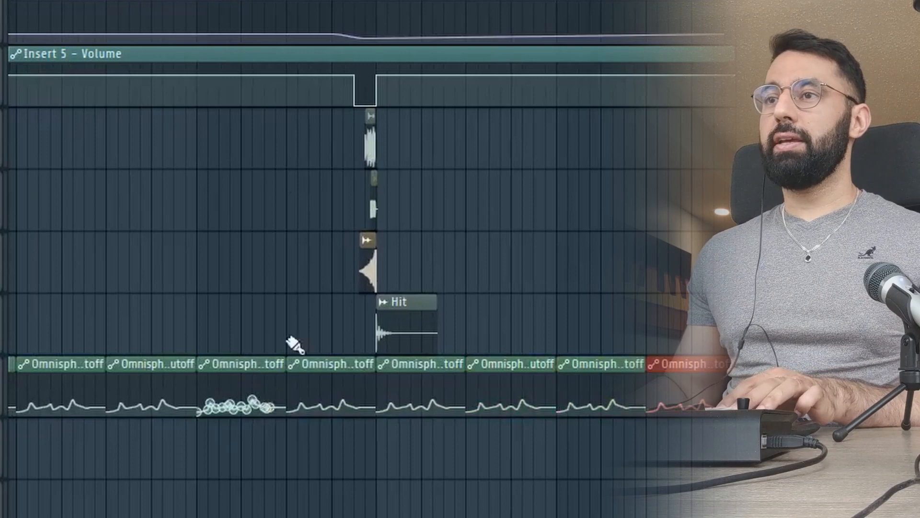
scroll(277, 391, "up", 3)
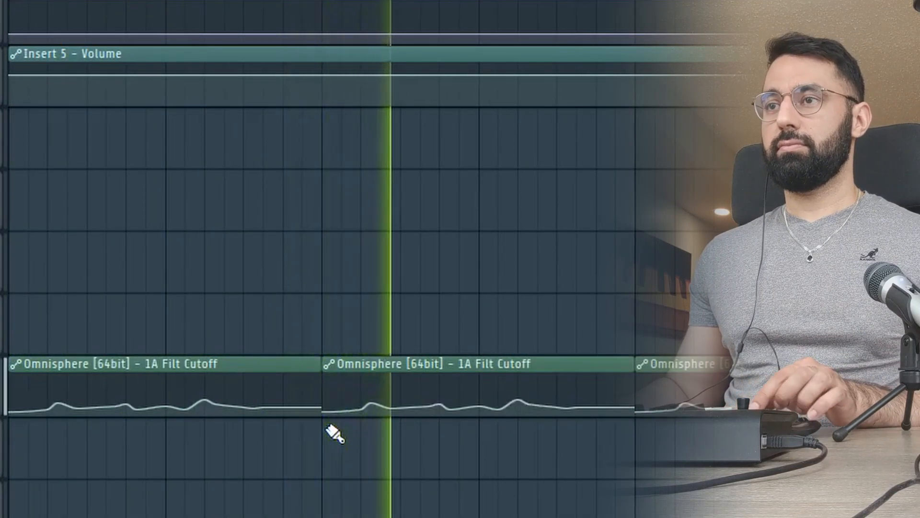
- Select all playlist clips and shift them so the arrangement starts at bar 5, leaving four empty bars for an intro
scroll(579, 468, "down", 3)
key("ctrl+a")
scroll(422, 230, "up", 5)
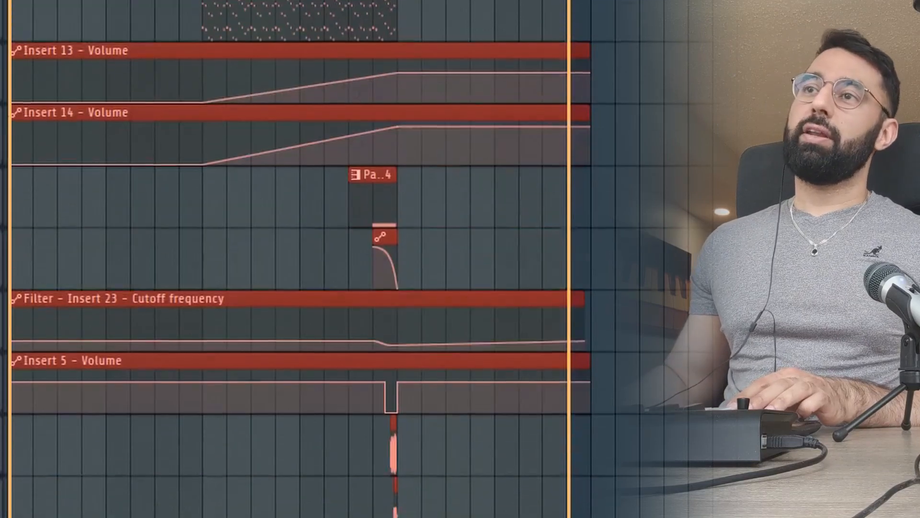
scroll(298, 259, "left", 5)
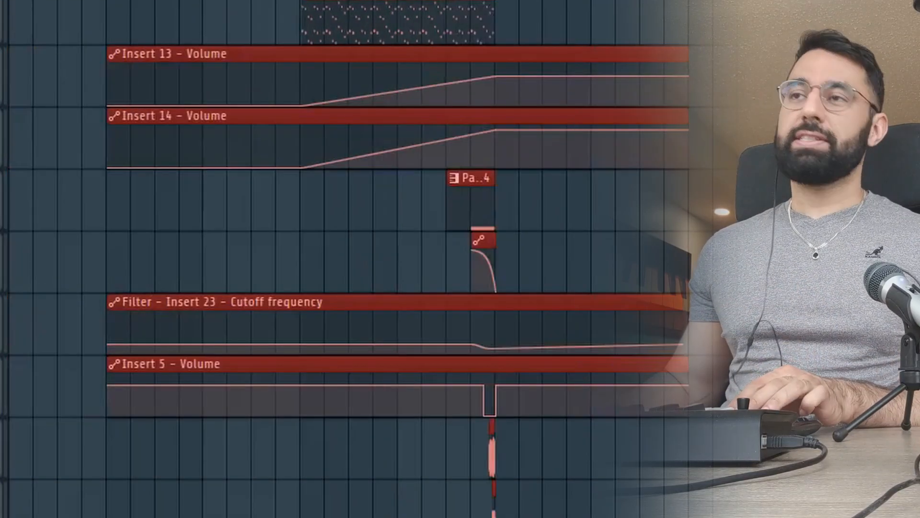
key("shift+Left")
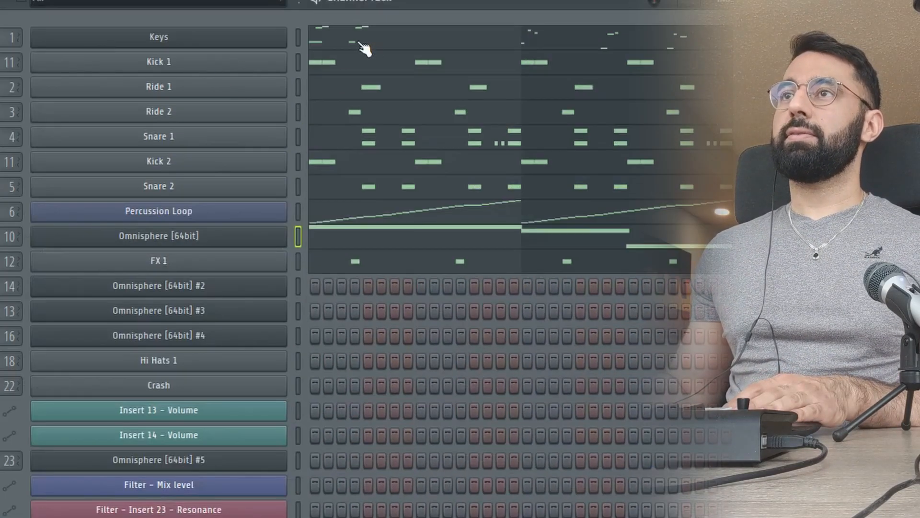
- Copy the Keys and Omnisphere [64bit] notes of Pattern 1 into a new Pattern 5
left_click(364, 48)
left_click(609, 1)
key("F4")
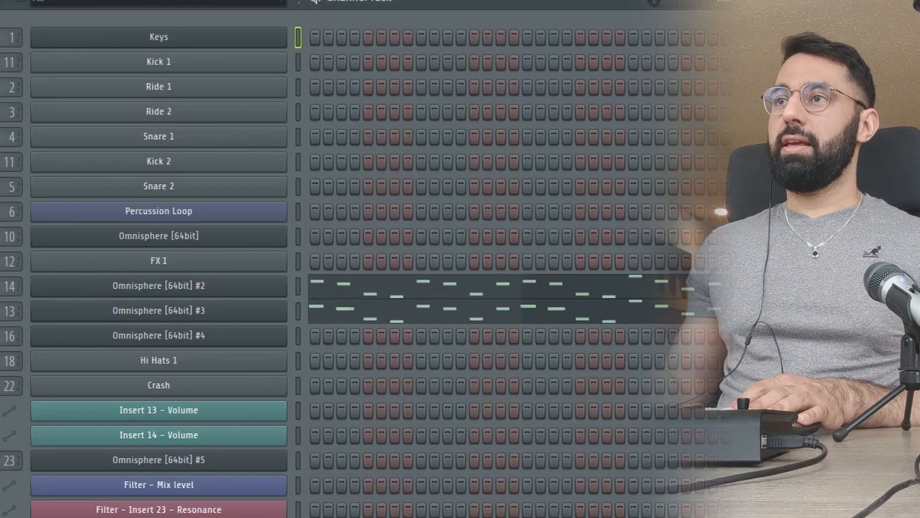
key("KP_Subtract")
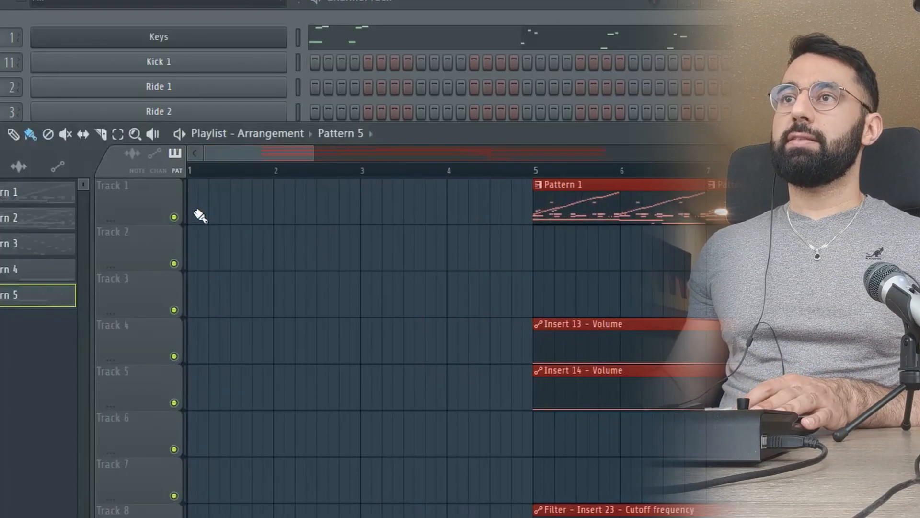
- Place Pattern 5 on Track 1 in the empty bars before Pattern 1
left_click(220, 206)
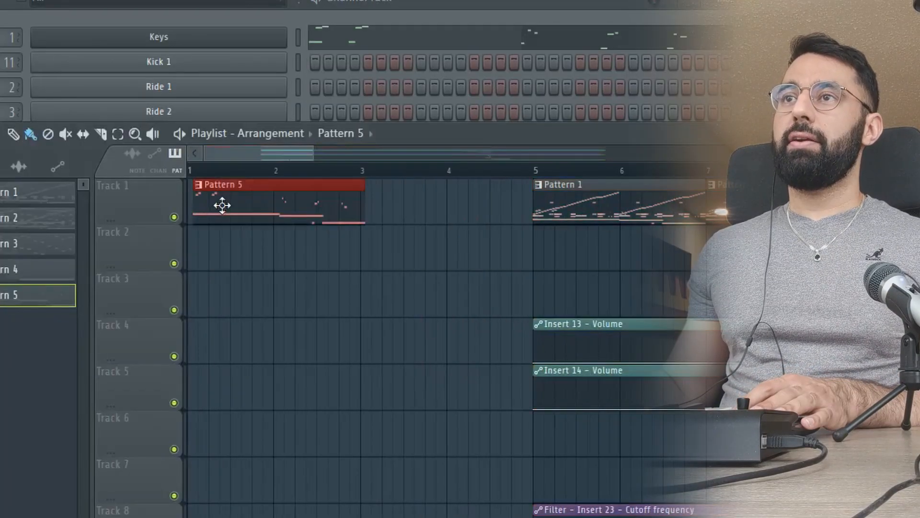
left_click(377, 234)
left_click_drag(378, 234, 375, 199)
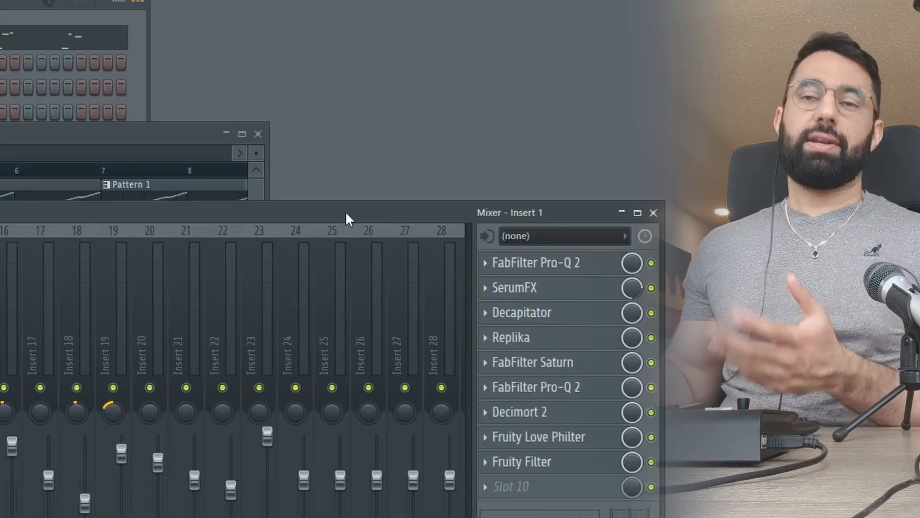
- Create a Mix level automation clip for Fruity Filter on Insert 1 and make it fall to zero at bar 5
right_click(632, 463)
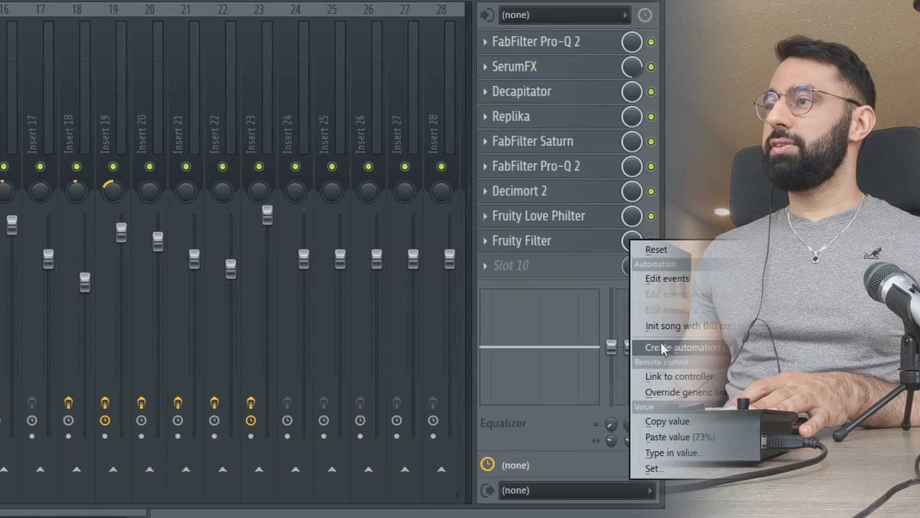
left_click(647, 347)
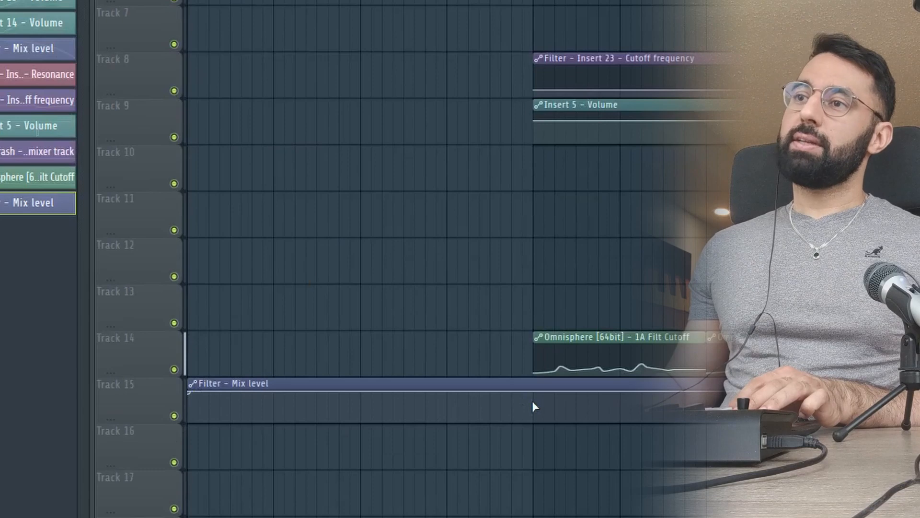
left_click_drag(533, 401, 534, 423)
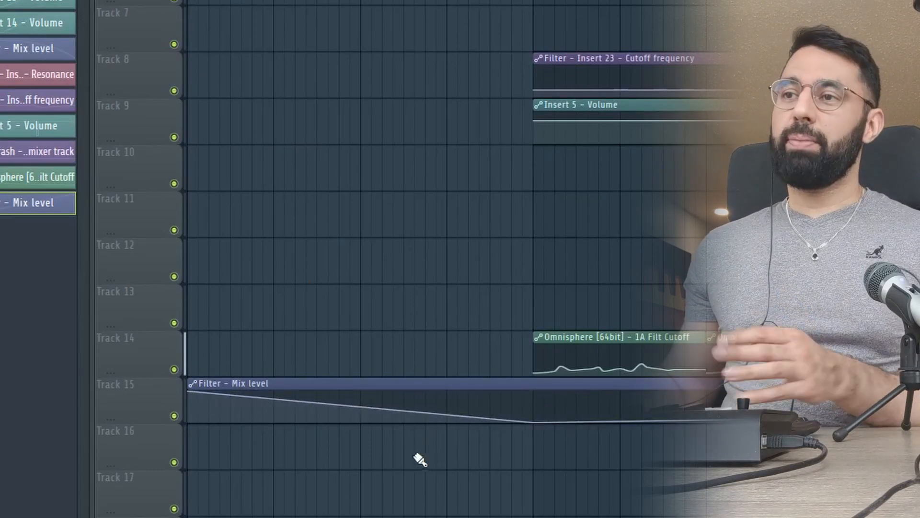
- Try the Pulse curve mode on the Filter - Mix level automation point at bar 5
right_click(539, 421)
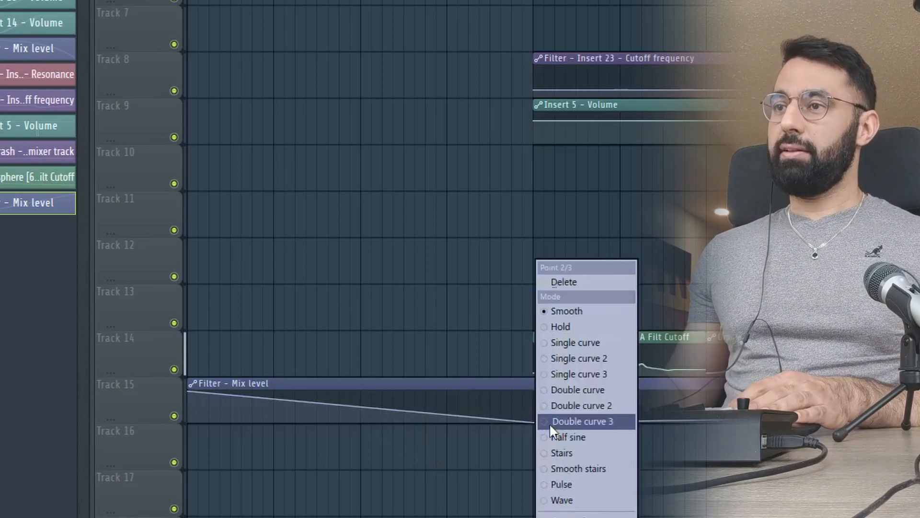
left_click(577, 483)
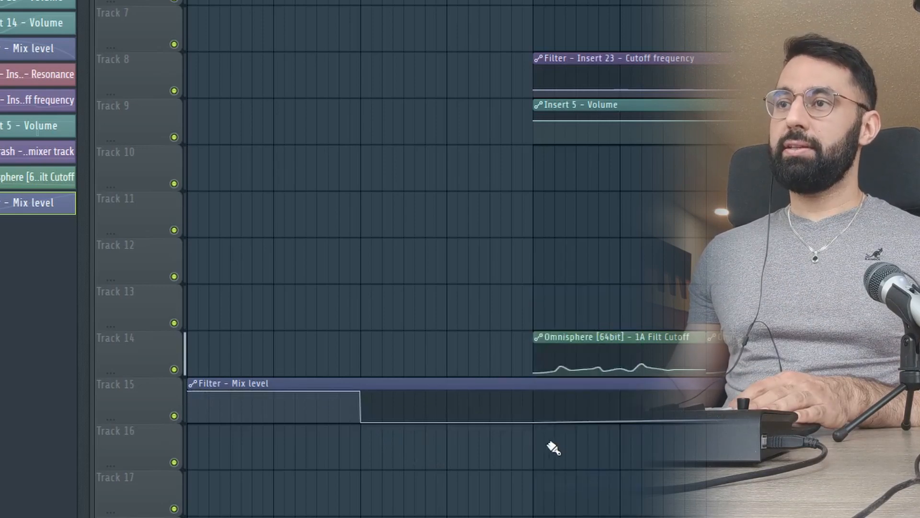
right_click(534, 422)
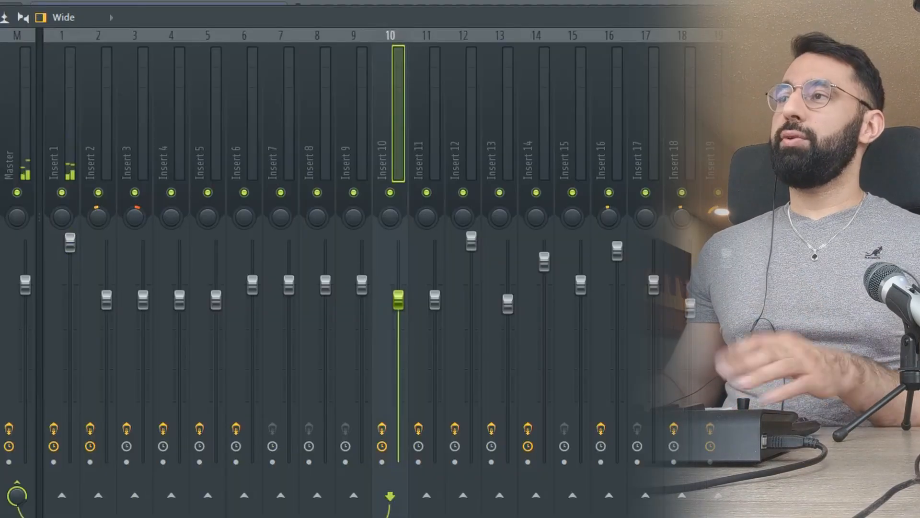
- Load FabFilter Pro-Q 2 on Insert 10, raise the frequency of a 12 dB/oct low cut band, and preview the sound
left_click(910, 144)
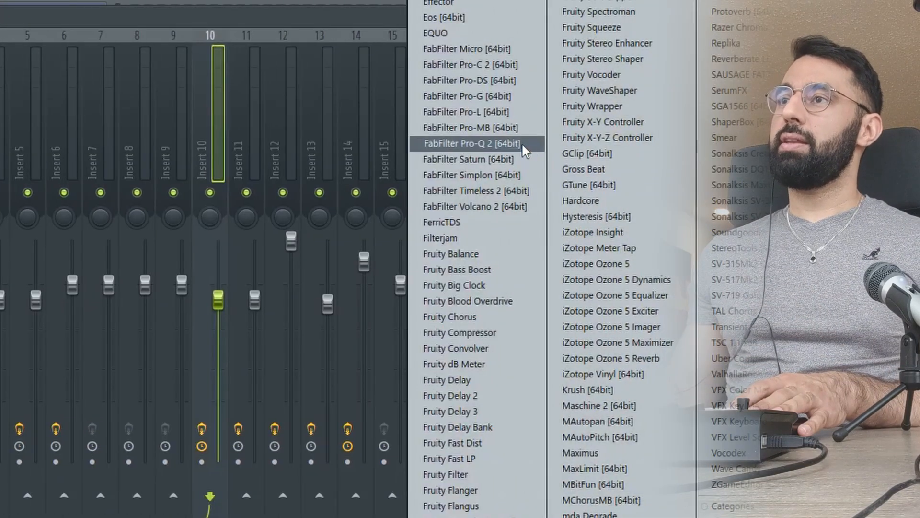
left_click(522, 143)
left_click(2, 162)
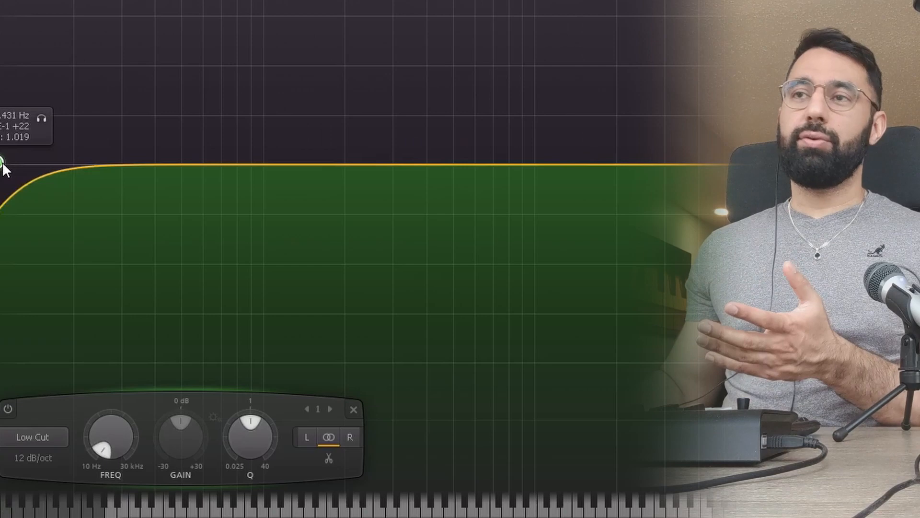
left_click_drag(2, 162, 356, 165)
key("space")
key("space")
- Create an automation clip for Pro-Q 2's Band 1 Frequency that falls to its lowest level at bar 5, and play the intro
mouse_move(283, 467)
left_mouse_down()
mouse_move(280, 447)
mouse_move(285, 478)
left_mouse_up()
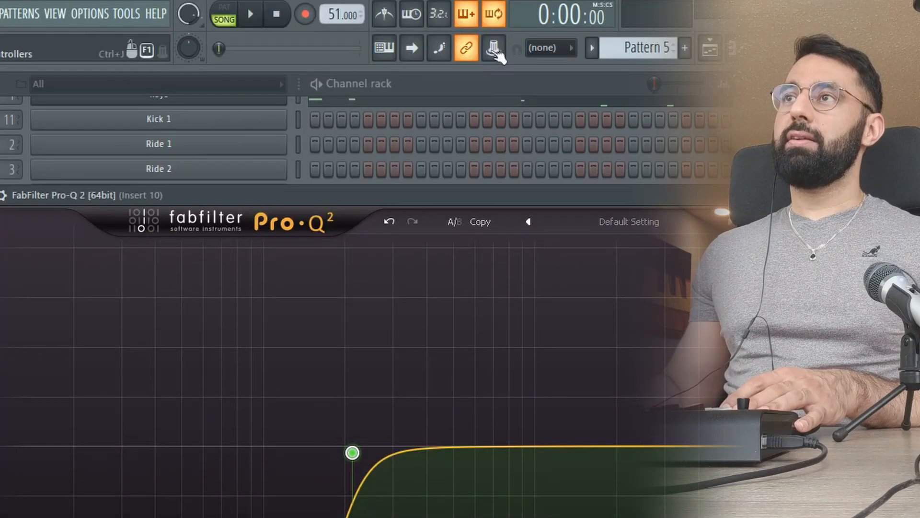
left_click(495, 58)
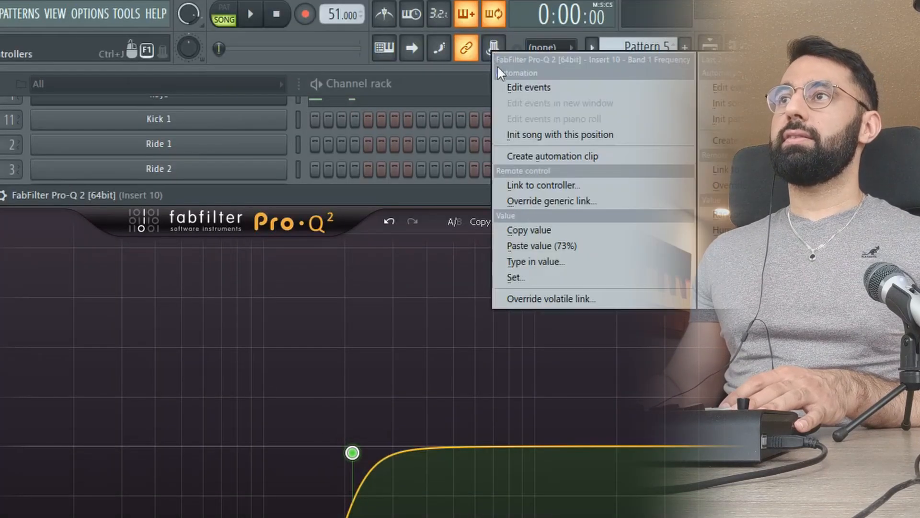
left_click(548, 156)
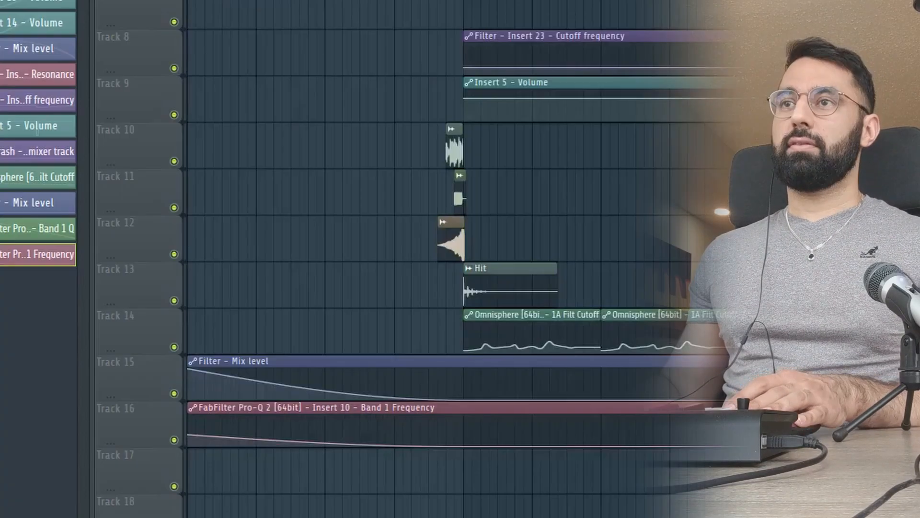
key("space")
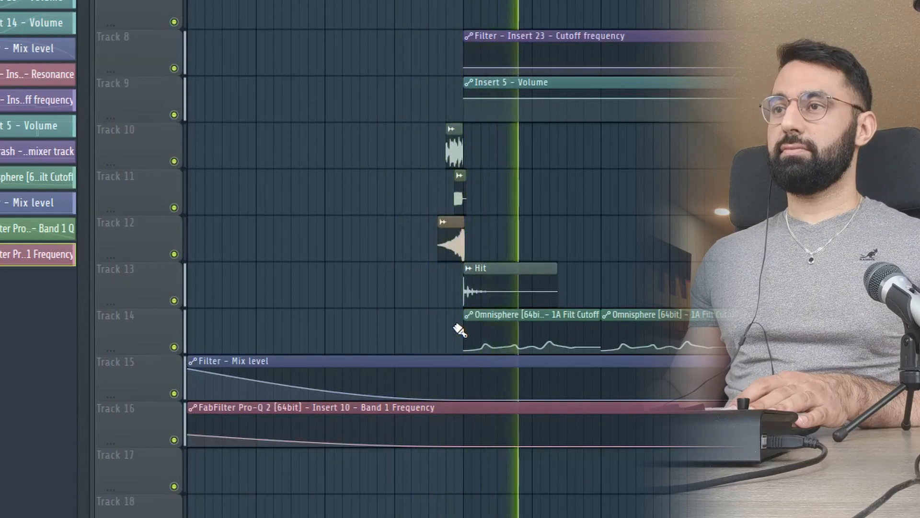
key("space")
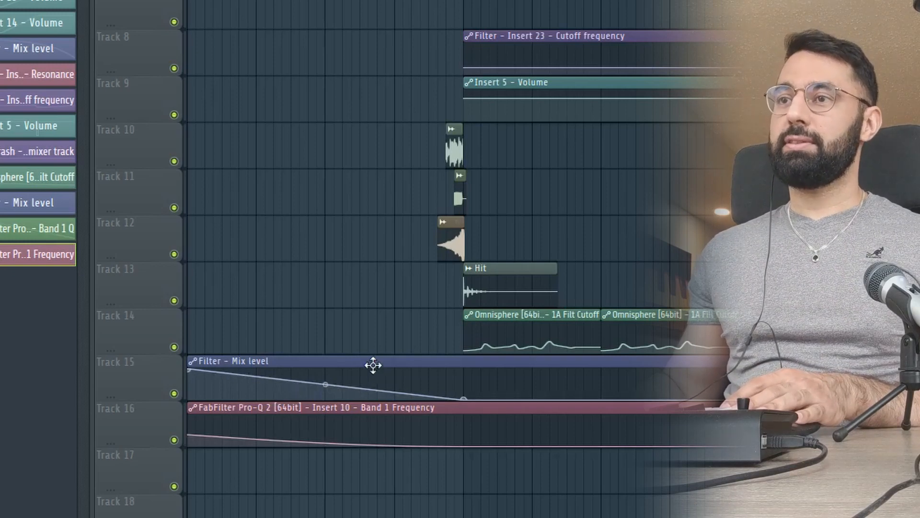
- Rescale the FabFilter Pro-Q 2 Band 1 Frequency automation in its clip settings so the curve spans the clip's full height
double_click(373, 366)
left_click(468, 19)
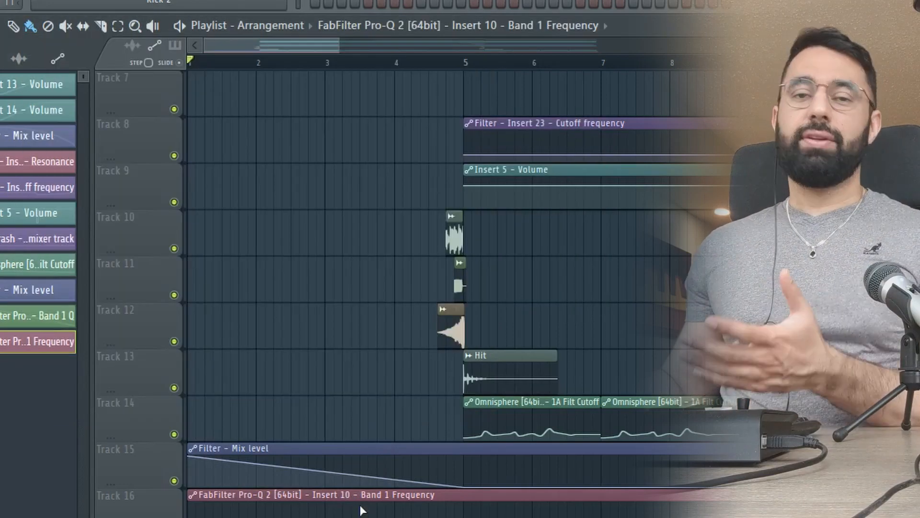
double_click(365, 496)
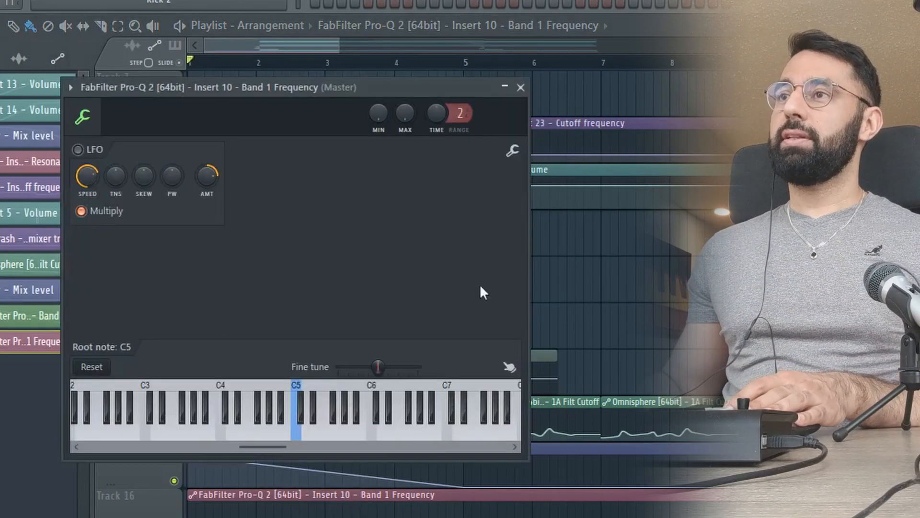
left_click(513, 150)
left_click(531, 186)
key("Escape")
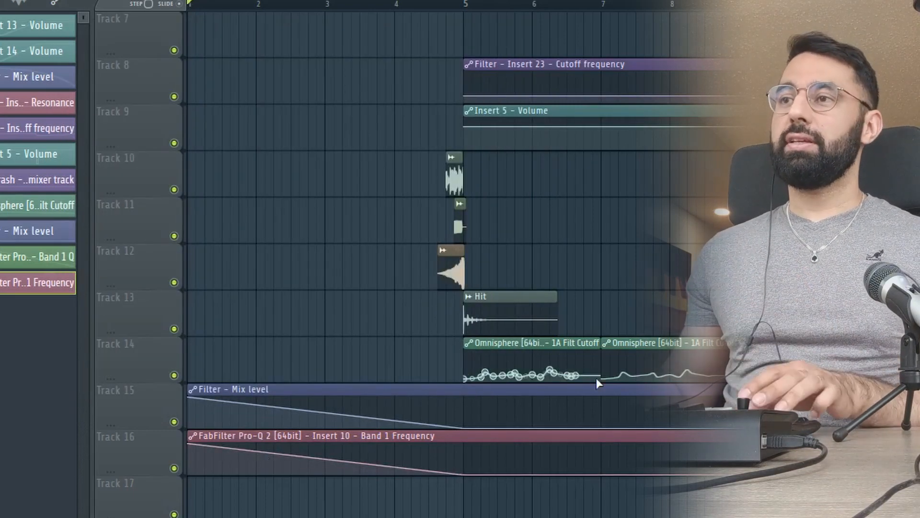
scroll(583, 375, "up", 5)
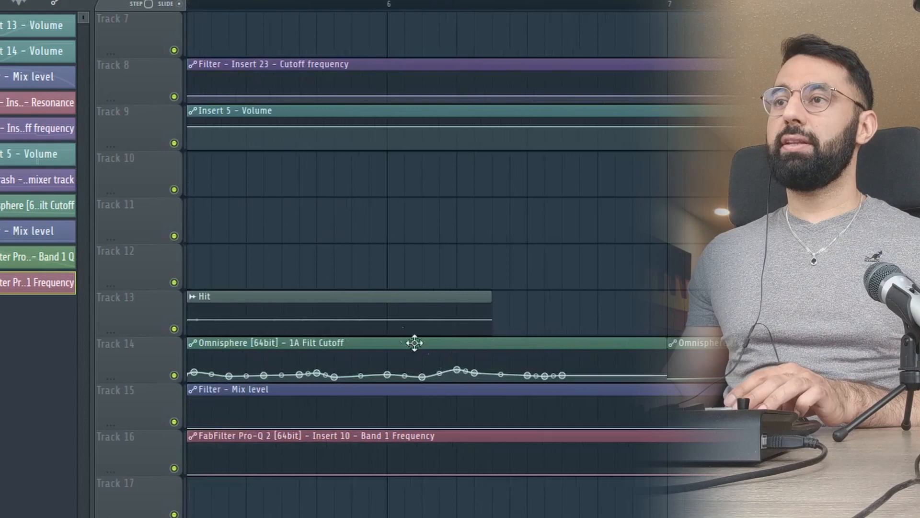
left_click_drag(297, 5, 382, 114)
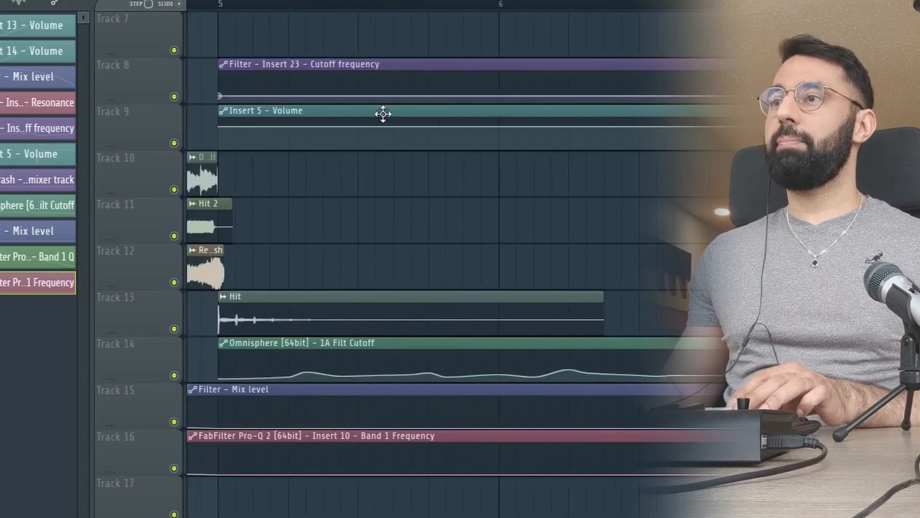
- Examine the Smooth up tool's Attack and Release settings for the Omnisphere 1A Filt Cutoff automation clip, and close the clip settings
double_click(390, 346)
left_click(447, 26)
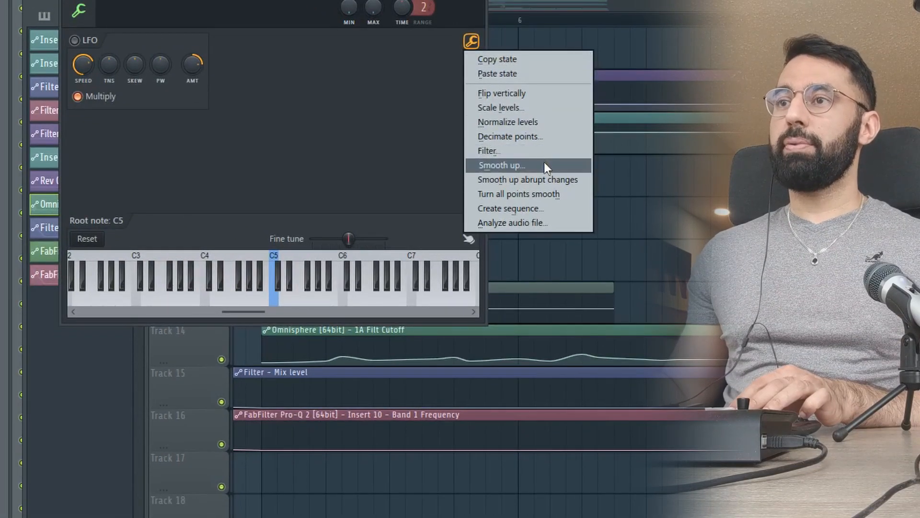
left_click(499, 165)
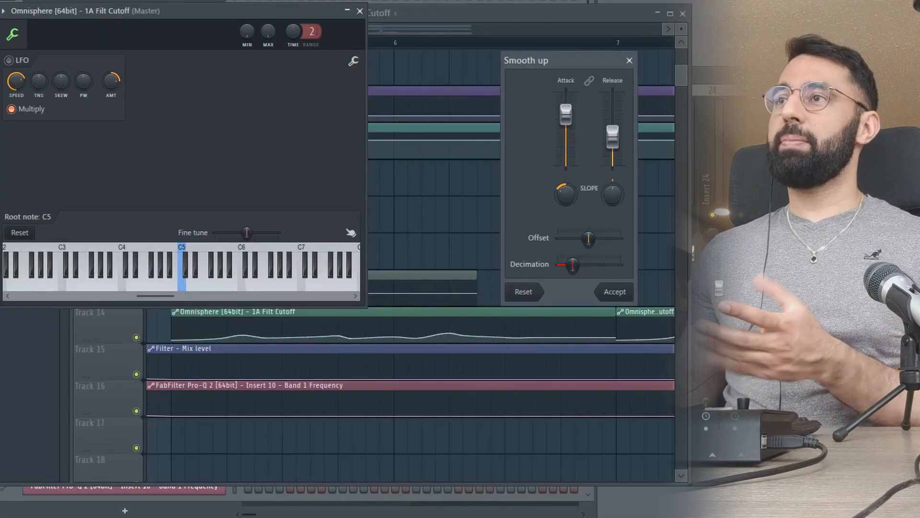
left_click_drag(566, 113, 566, 112)
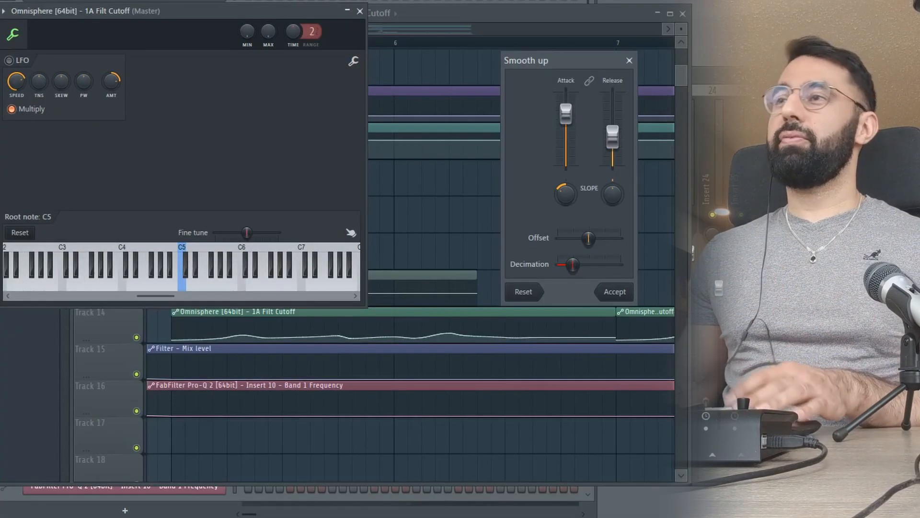
key("Return")
key("Escape")
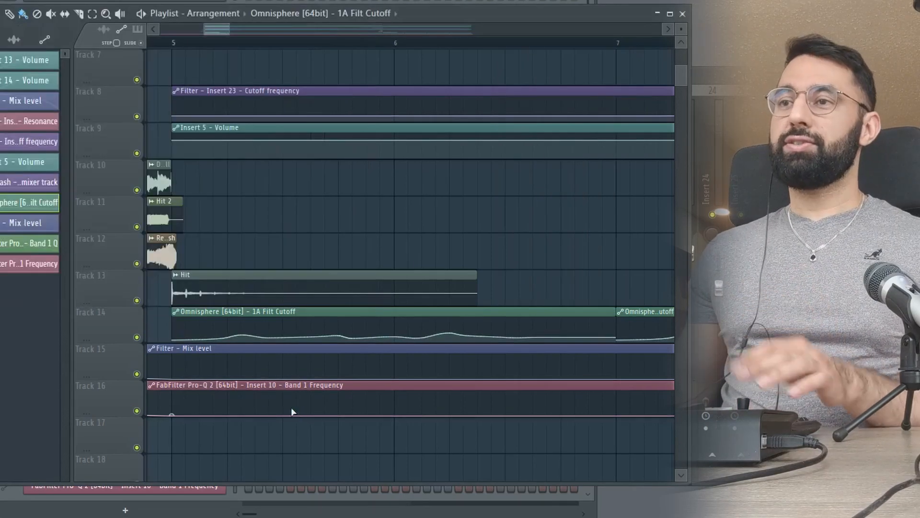
- Add alternating high and low points after bar 5 in the Pro-Q 2 Band 1 Frequency automation to form a zigzag
right_click(256, 392)
right_click(270, 416)
right_click(309, 396)
right_click(352, 415)
right_click(407, 392)
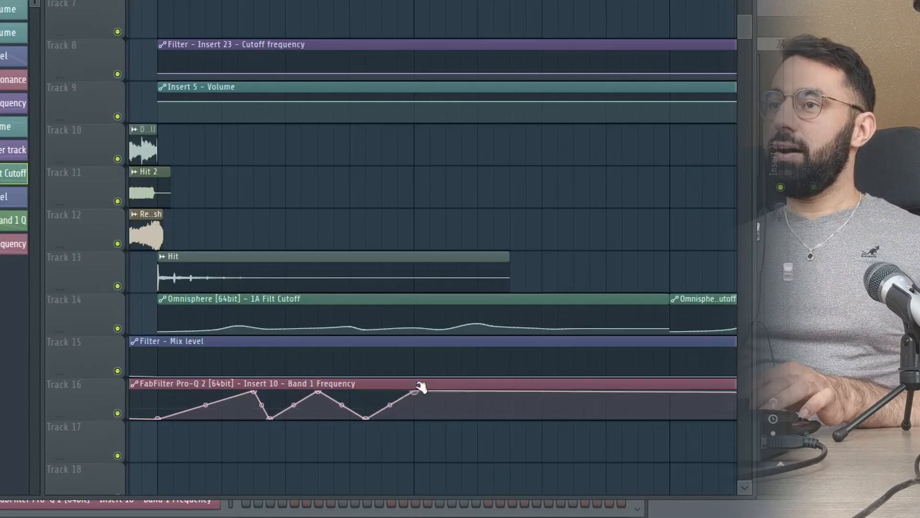
right_click(421, 411)
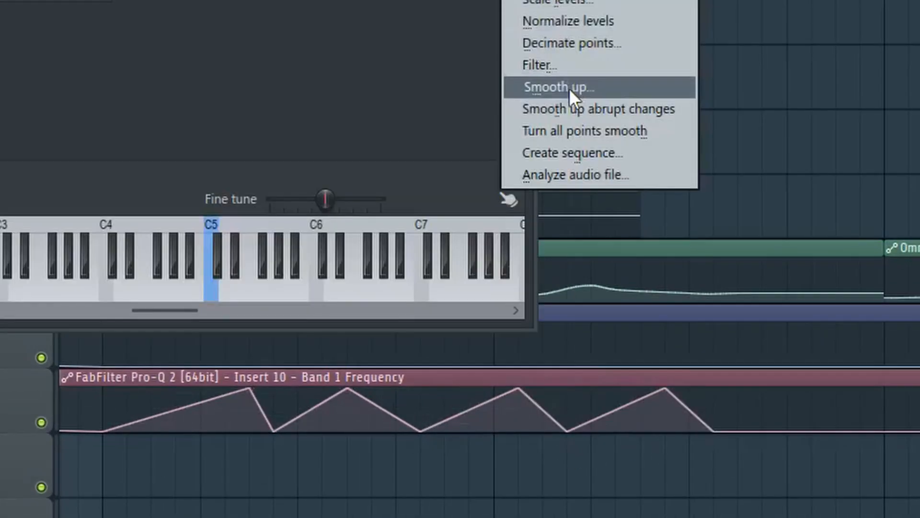
- Smooth the zigzag Band 1 Frequency curve with the Smooth up tool, adjusting Attack and raising Release
left_click(569, 88)
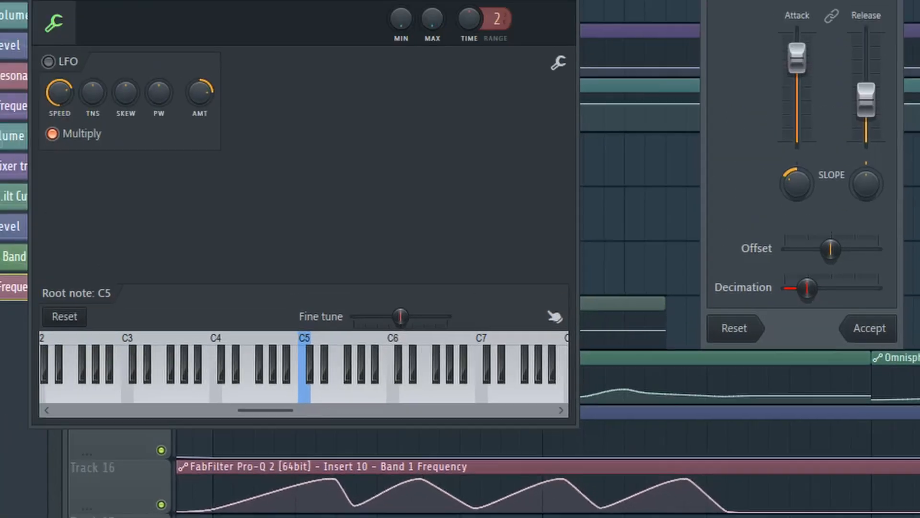
left_click_drag(802, 39, 802, 54)
left_click_drag(866, 100, 867, 46)
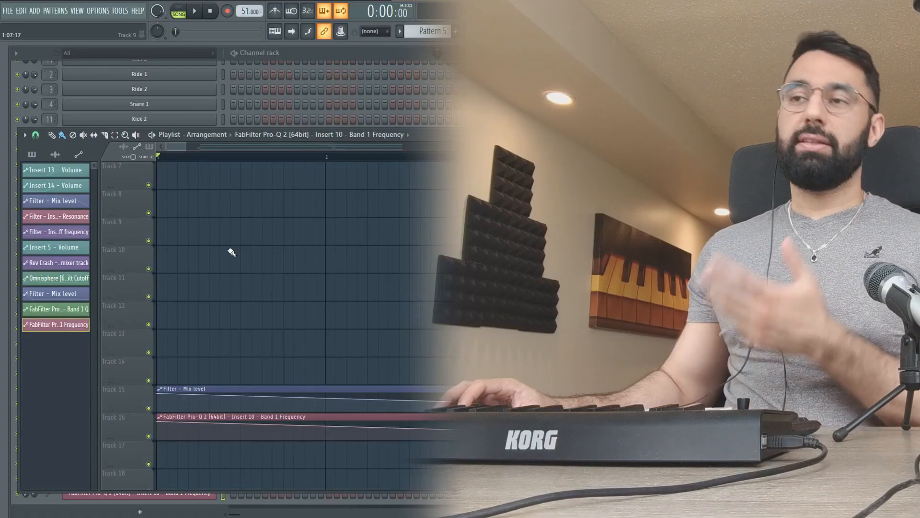
- Delete the FabFilter Pro-Q 2 Band 1 Frequency automation clip from Track 16 and from the project's automation clip list
right_click(247, 419)
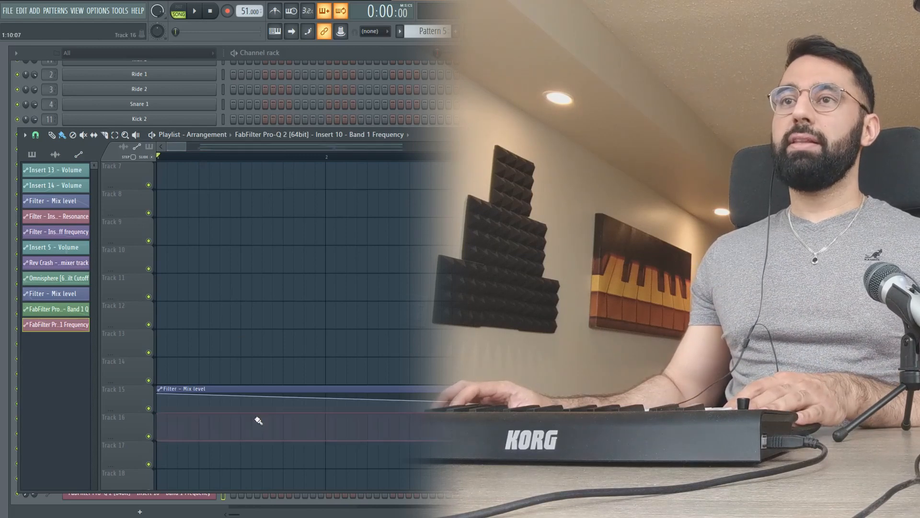
right_click(70, 326)
left_click(85, 407)
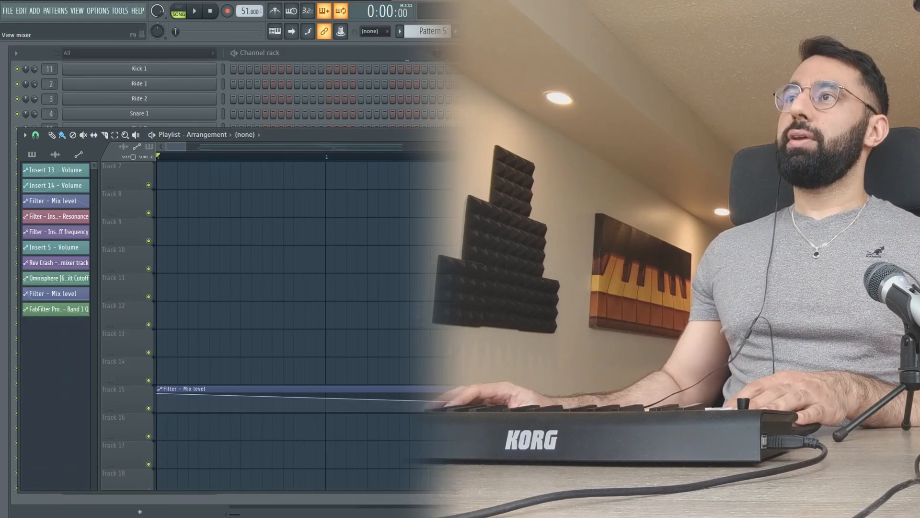
- Show the Browser and expand the current project's Patterns to list the Initialized controls
left_click(132, 32)
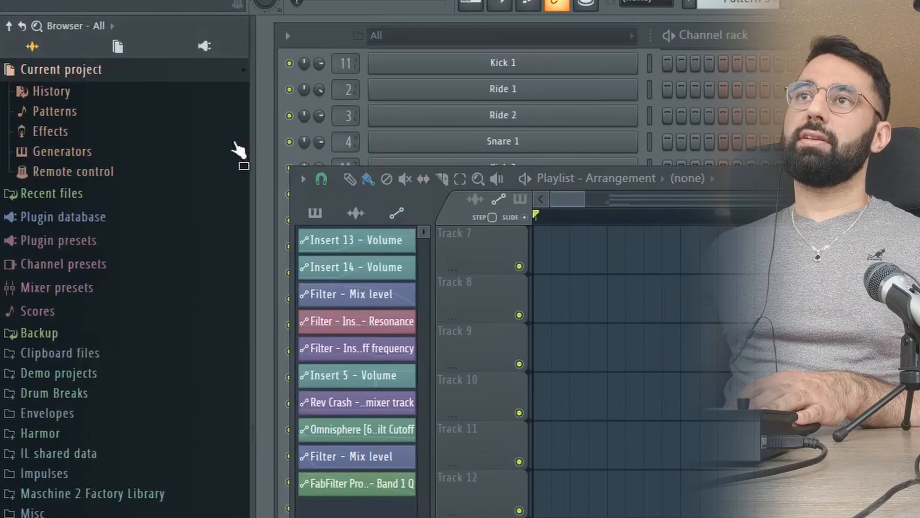
left_click(89, 113)
left_click(102, 132)
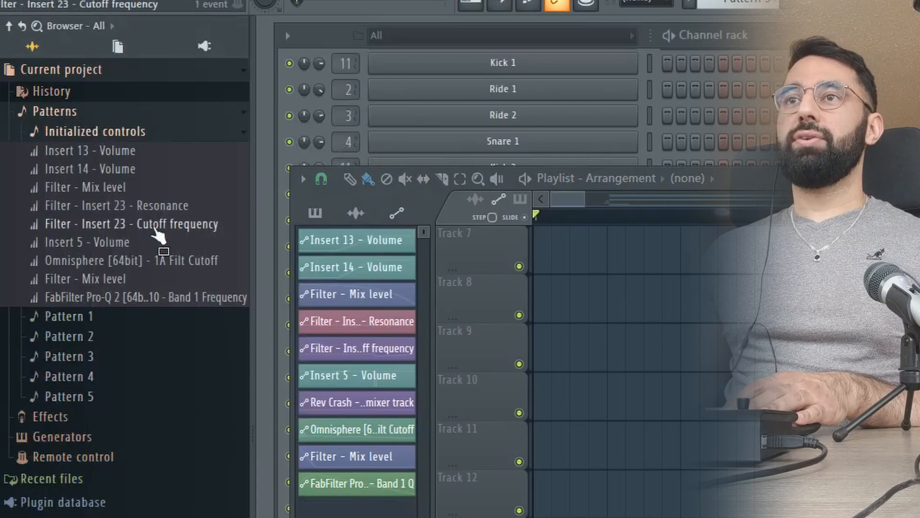